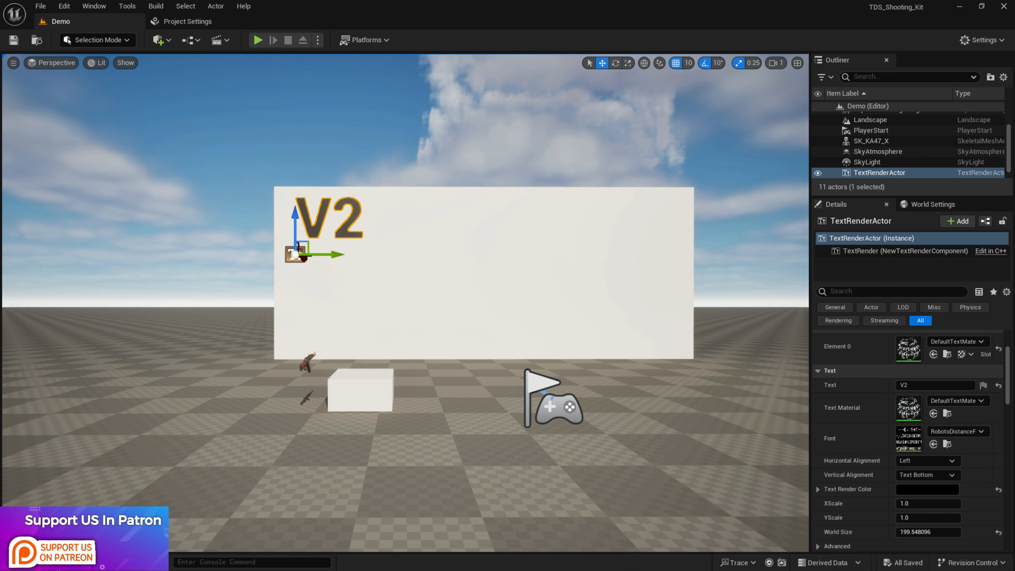
# Open the BP_Player blueprint from the Blueprints folder of TDS_Shooting_Kit
pyautogui.click(38, 562)
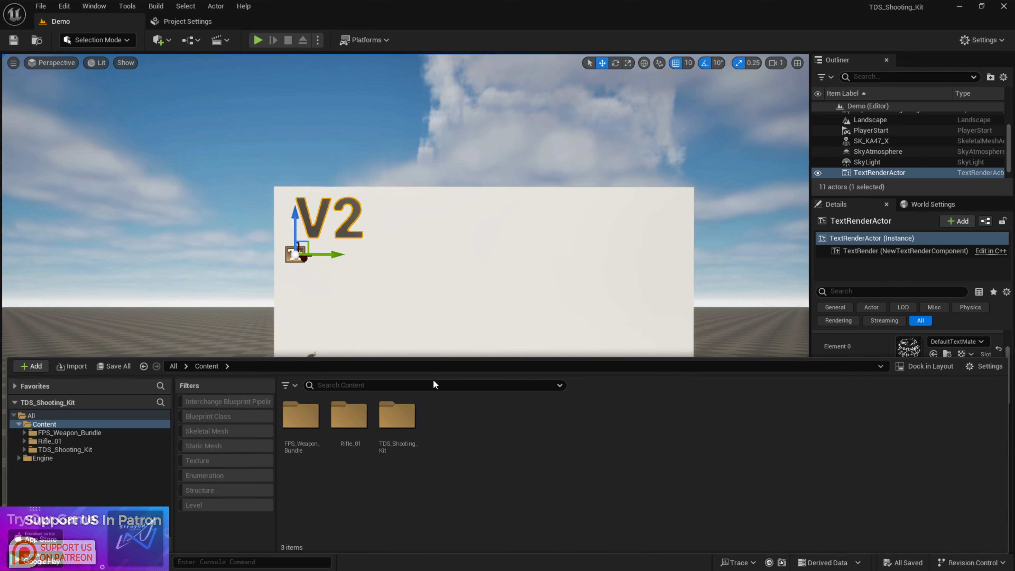
pyautogui.doubleClick(397, 416)
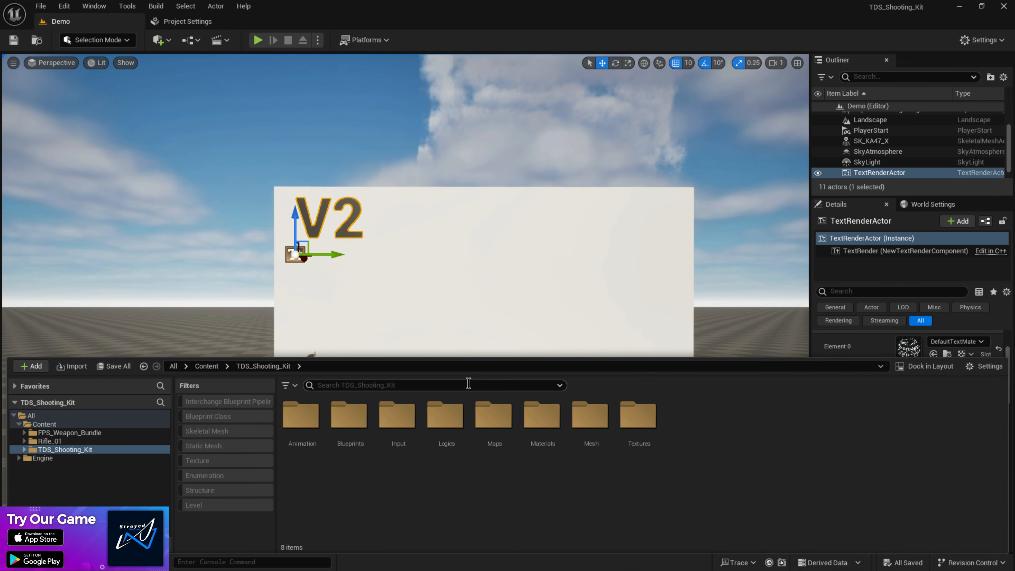
pyautogui.doubleClick(354, 419)
pyautogui.doubleClick(346, 416)
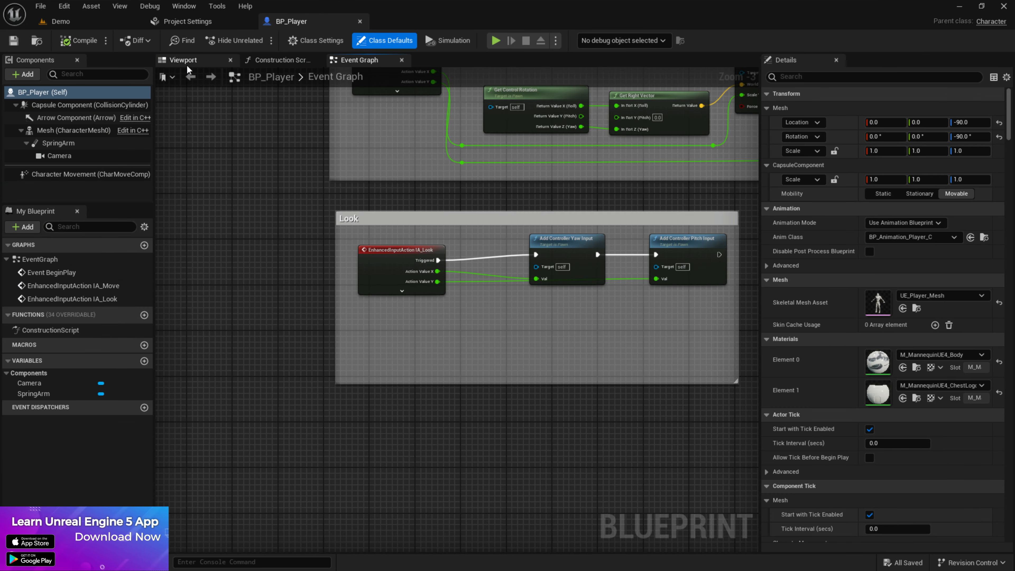
# Examine the player character in the blueprint's 3D preview, its event graph and the Demo level
pyautogui.click(184, 60)
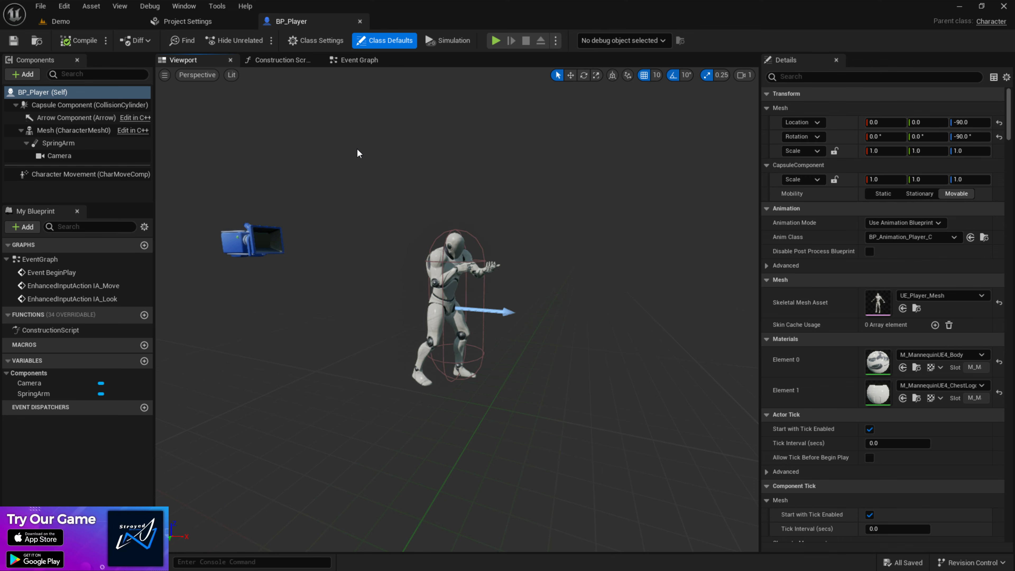
pyautogui.moveTo(428, 237)
pyautogui.mouseDown(button='right')
pyautogui.moveTo(460, 224)
pyautogui.moveTo(452, 236)
pyautogui.moveTo(428, 236)
pyautogui.mouseUp(button='right')
pyautogui.press('w')
pyautogui.press('s')
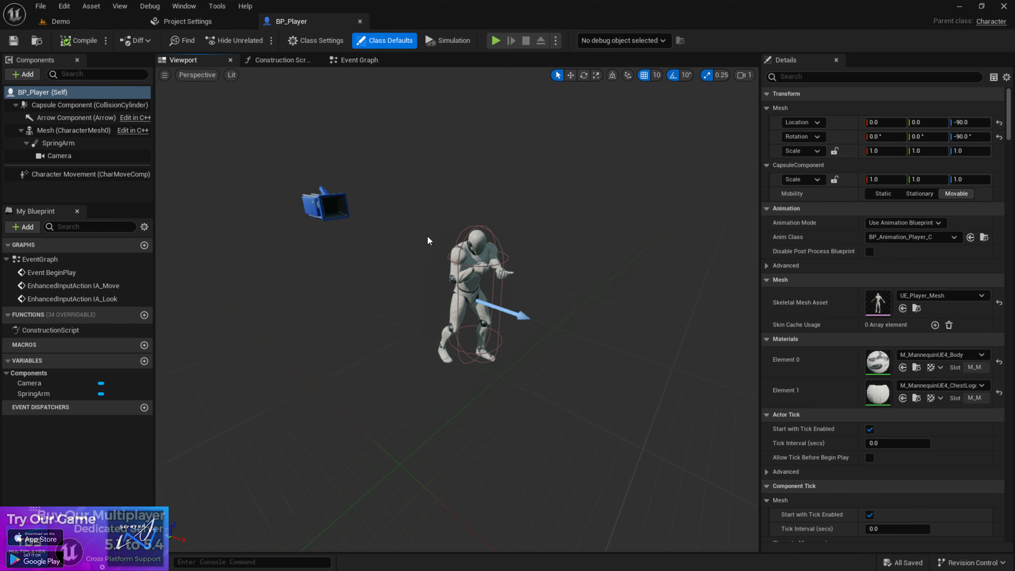
pyautogui.scroll(5, 390, 108)
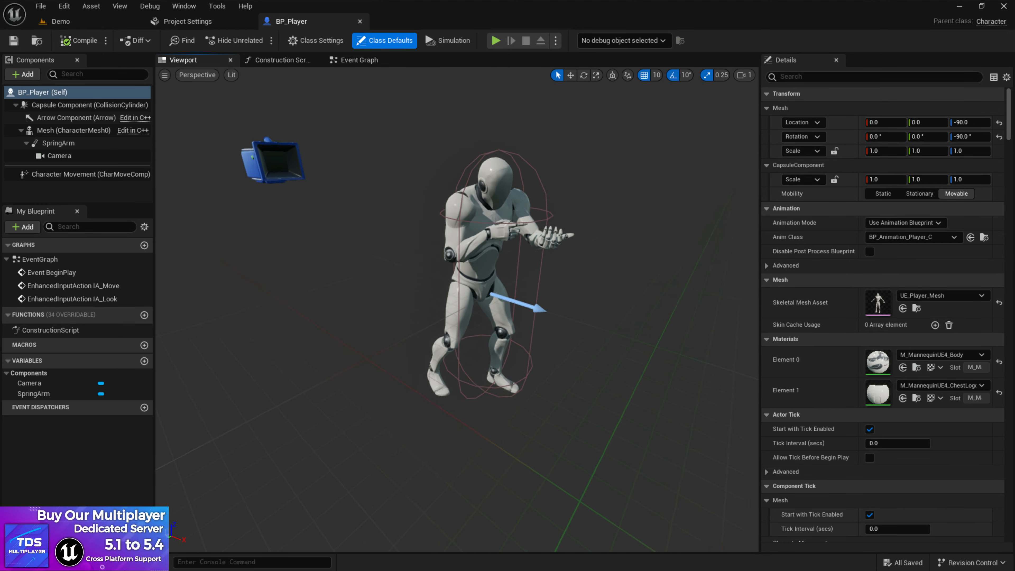
pyautogui.click(357, 61)
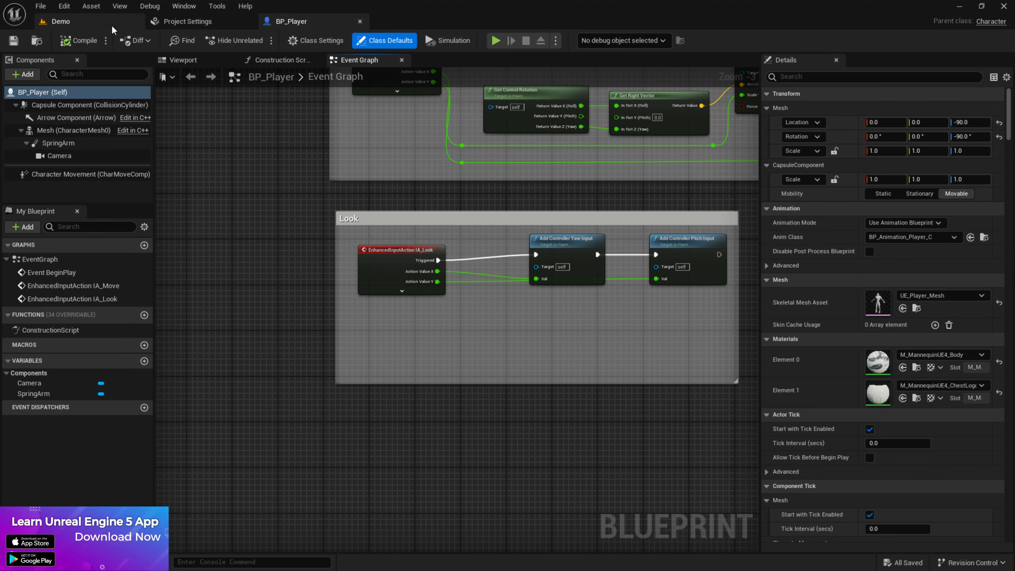
pyautogui.click(61, 21)
pyautogui.moveTo(465, 267); pyautogui.dragTo(440, 282, button='right')
pyautogui.click(323, 25)
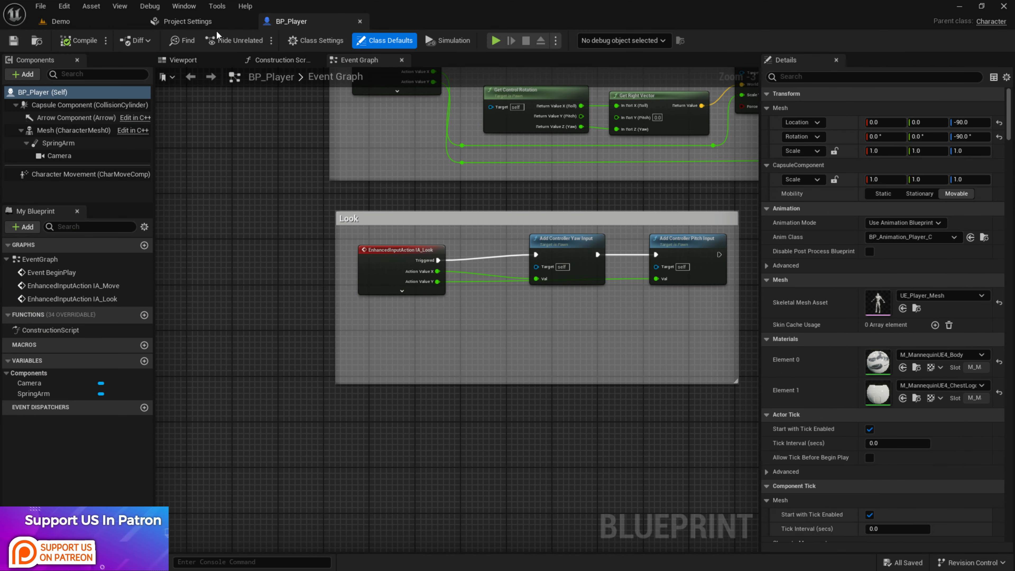
# Open the skeleton of the player's UE_Player_Mesh from the Mesh component and dock its editor with the open documents
pyautogui.click(177, 54)
pyautogui.click(74, 130)
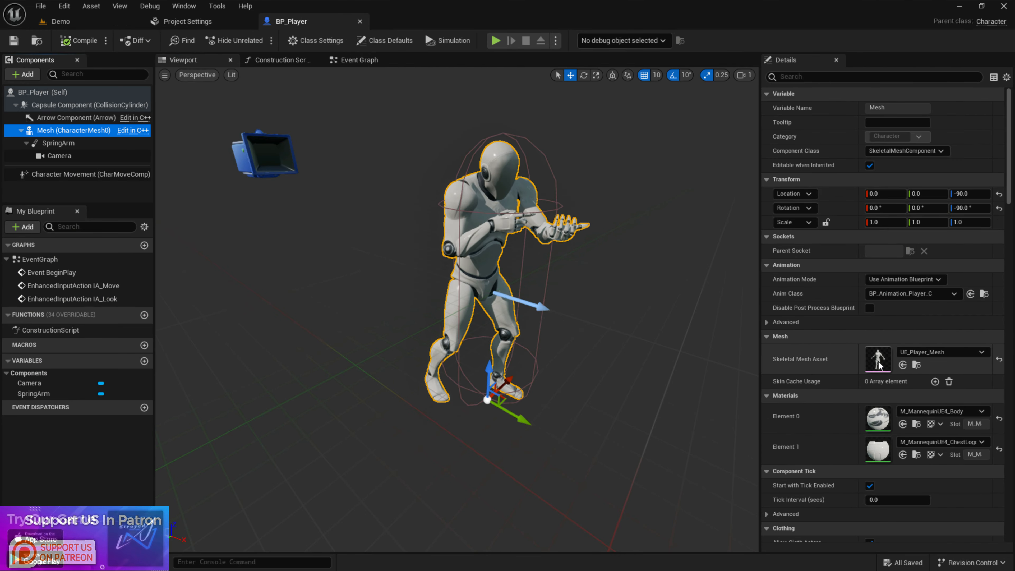
pyautogui.doubleClick(878, 357)
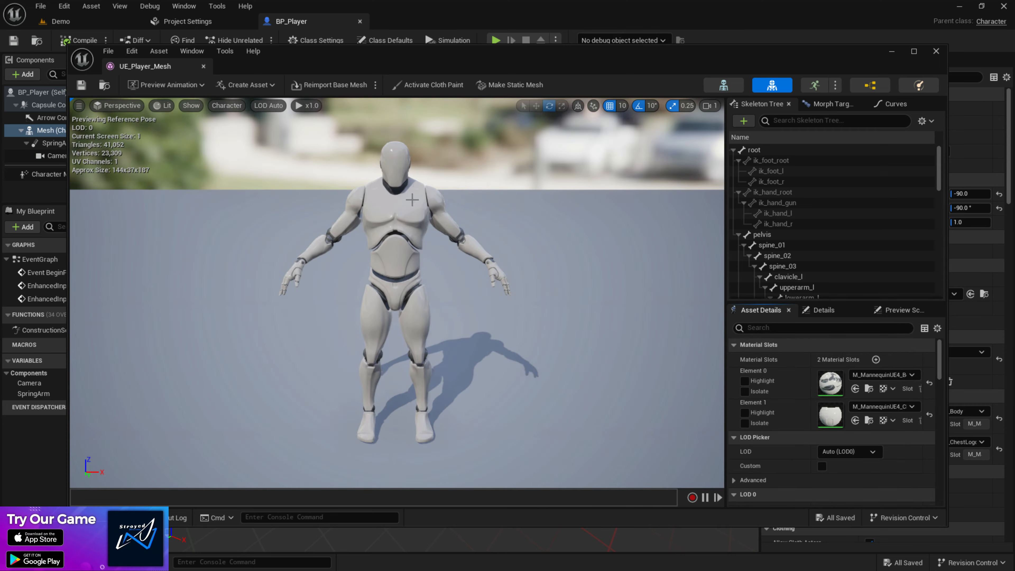
pyautogui.click(733, 91)
pyautogui.click(204, 67)
pyautogui.moveTo(142, 66); pyautogui.dragTo(419, 21)
# Preview the Idle animation on the player skeleton, hold it at frame 0 and clear the bone selection
pyautogui.click(60, 250)
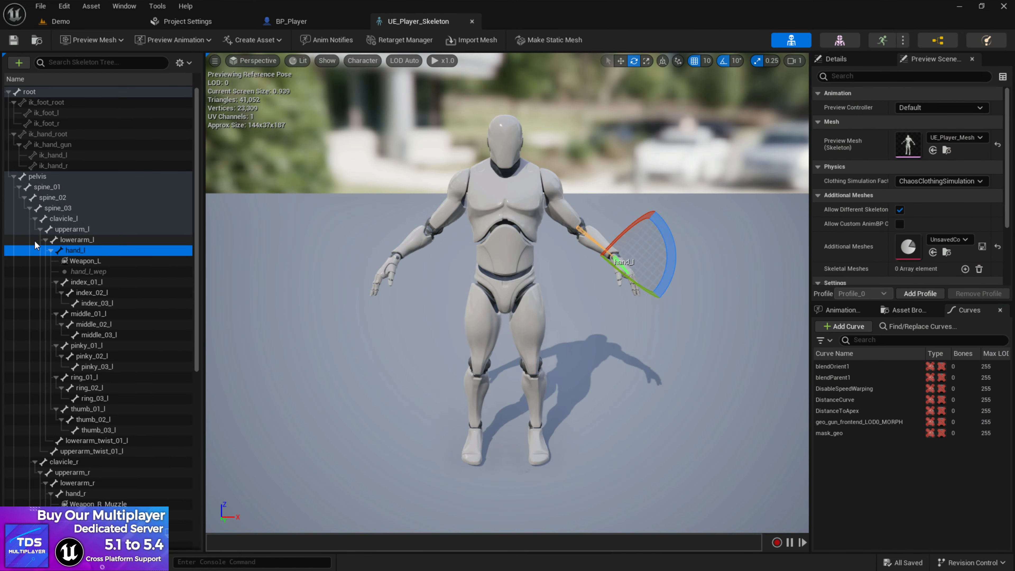
pyautogui.moveTo(433, 278); pyautogui.dragTo(528, 280, button='right')
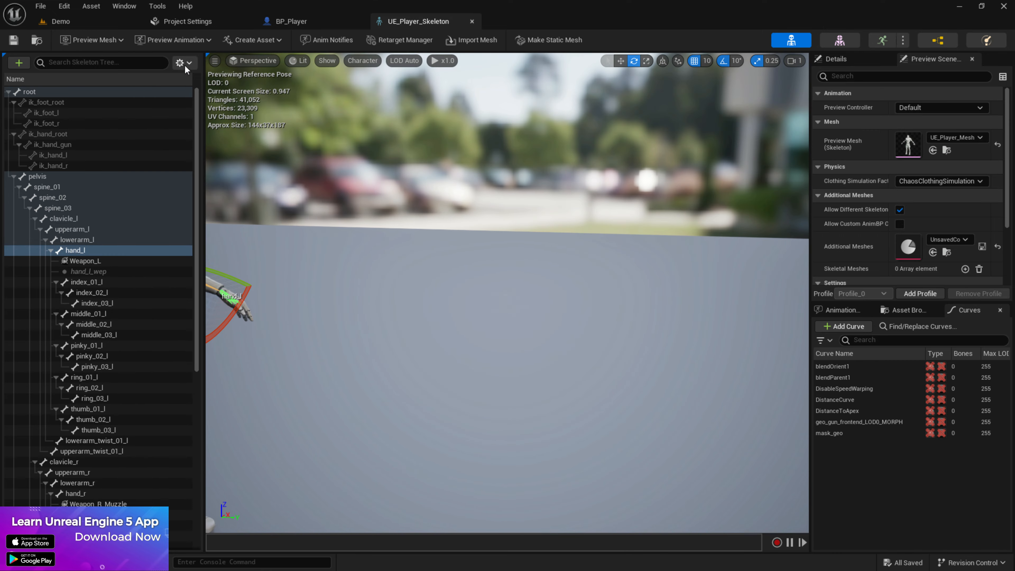
pyautogui.moveTo(360, 192); pyautogui.dragTo(248, 181, button='right')
pyautogui.click(100, 41)
pyautogui.click(168, 41)
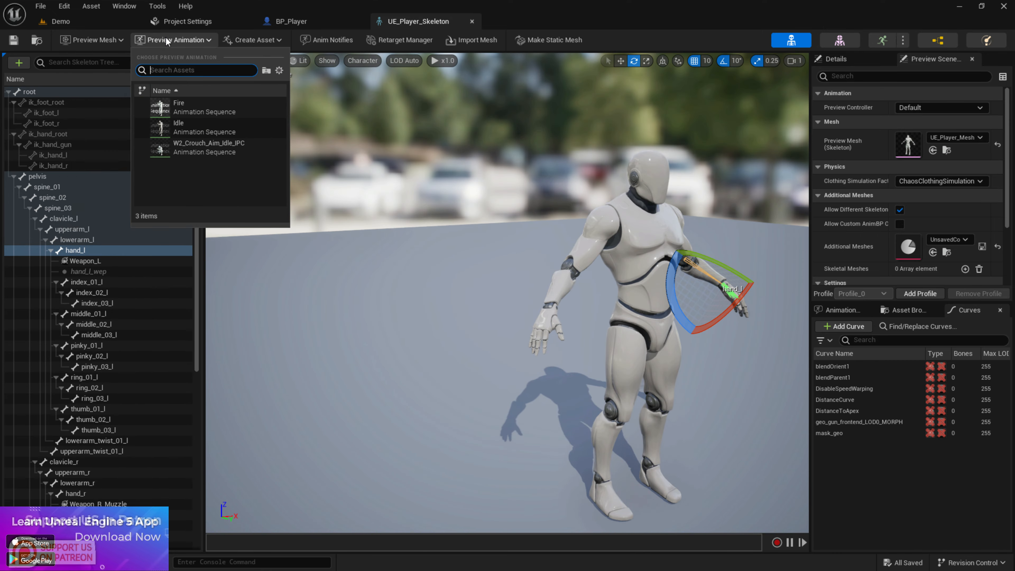
pyautogui.click(203, 127)
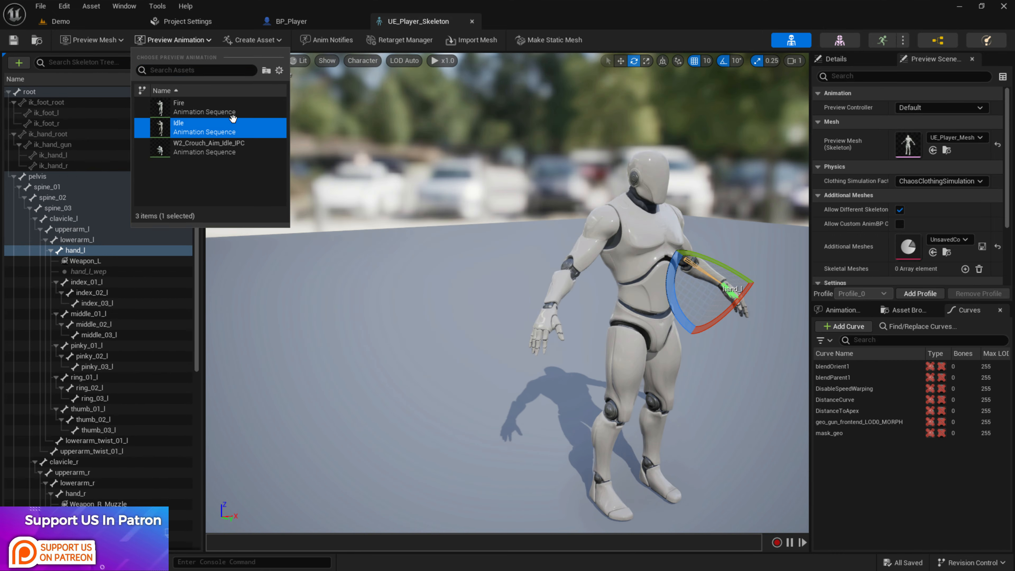
pyautogui.moveTo(418, 362); pyautogui.dragTo(496, 360, button='right')
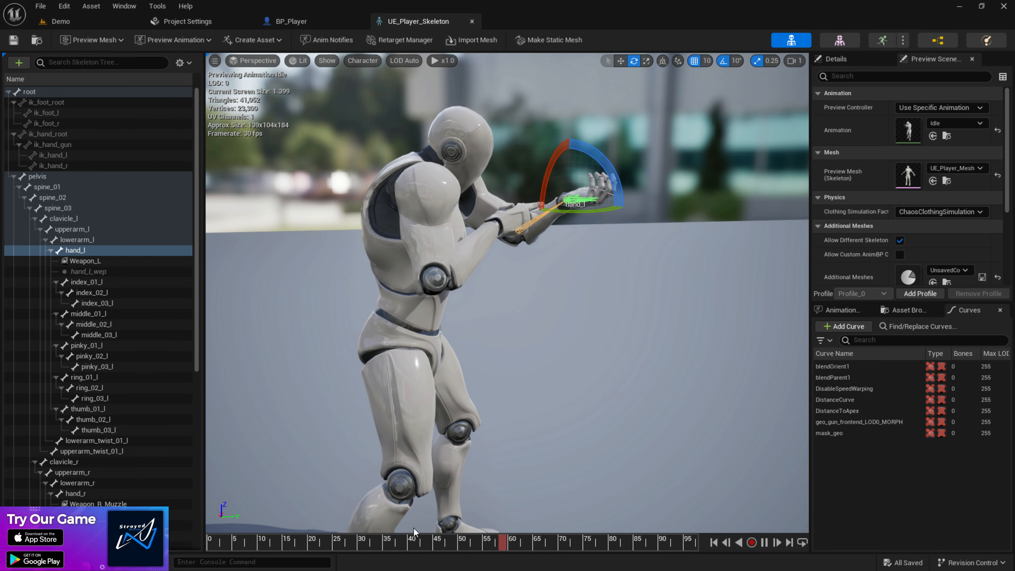
pyautogui.moveTo(417, 362)
pyautogui.mouseDown(button='right')
pyautogui.moveTo(316, 360)
pyautogui.moveTo(484, 362)
pyautogui.moveTo(419, 362)
pyautogui.mouseUp(button='right')
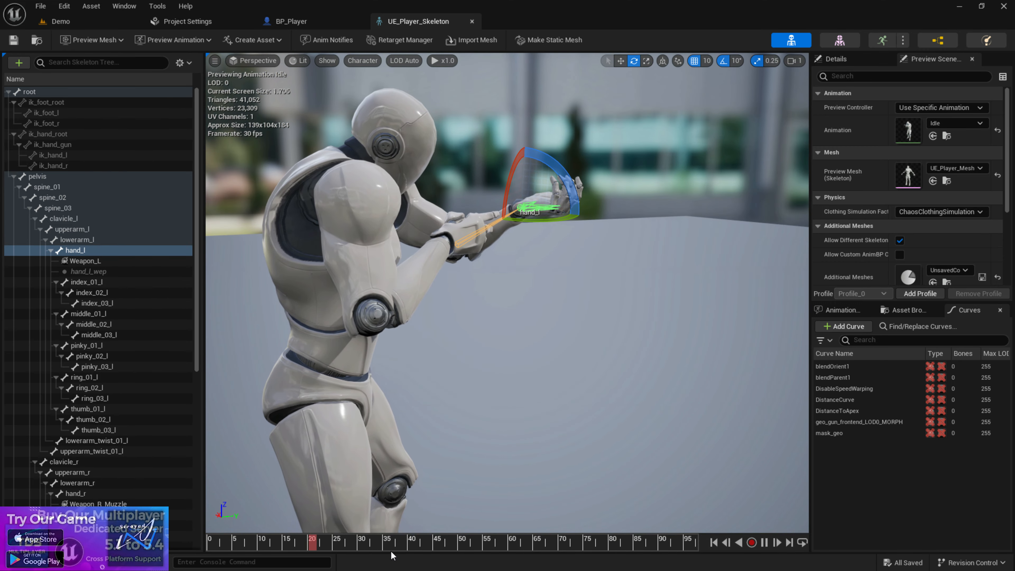
pyautogui.click(546, 340)
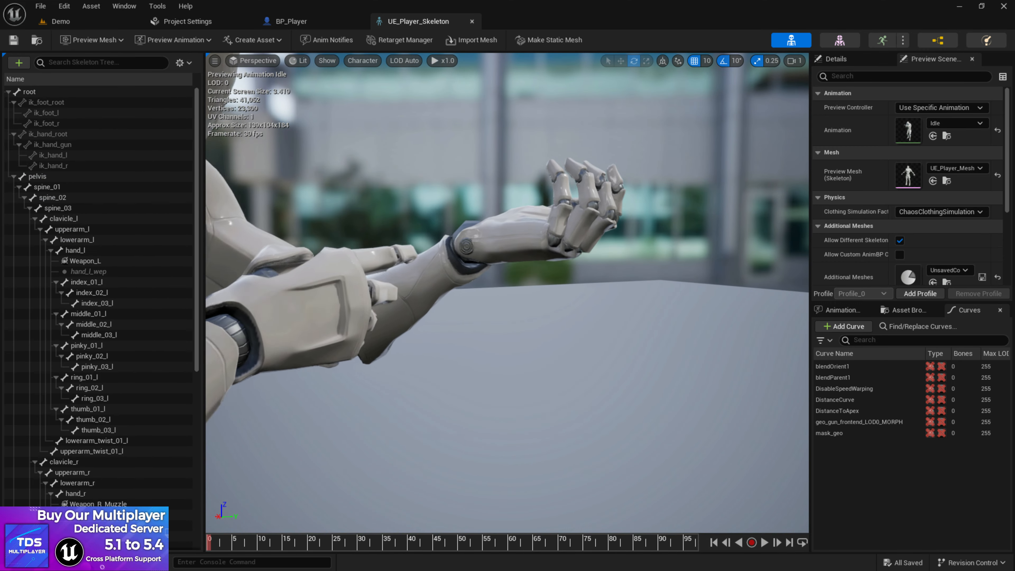
pyautogui.press('s')
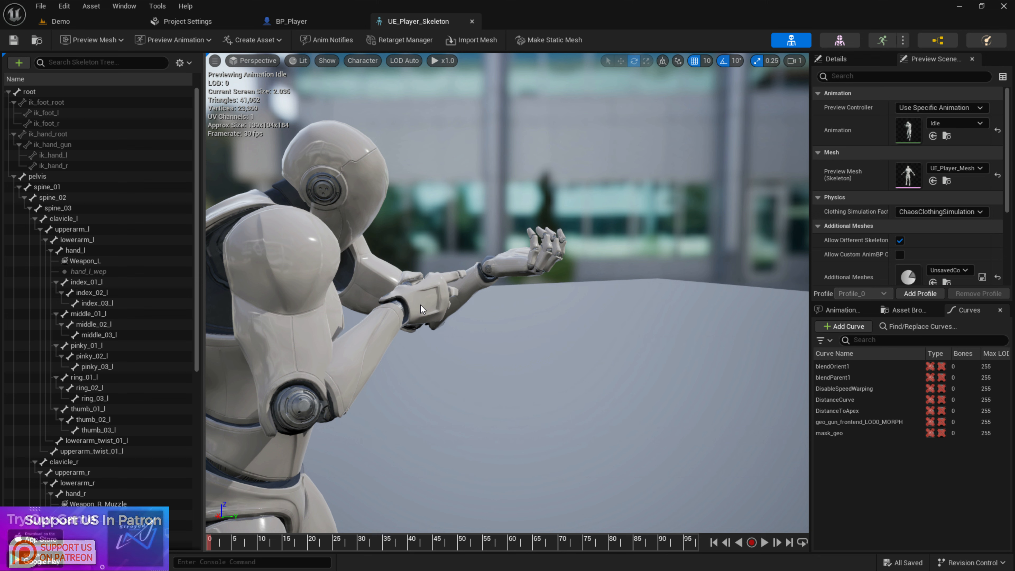
# Add a socket to the hand_r bone and name it WP_R
pyautogui.scroll(-3, 128, 372)
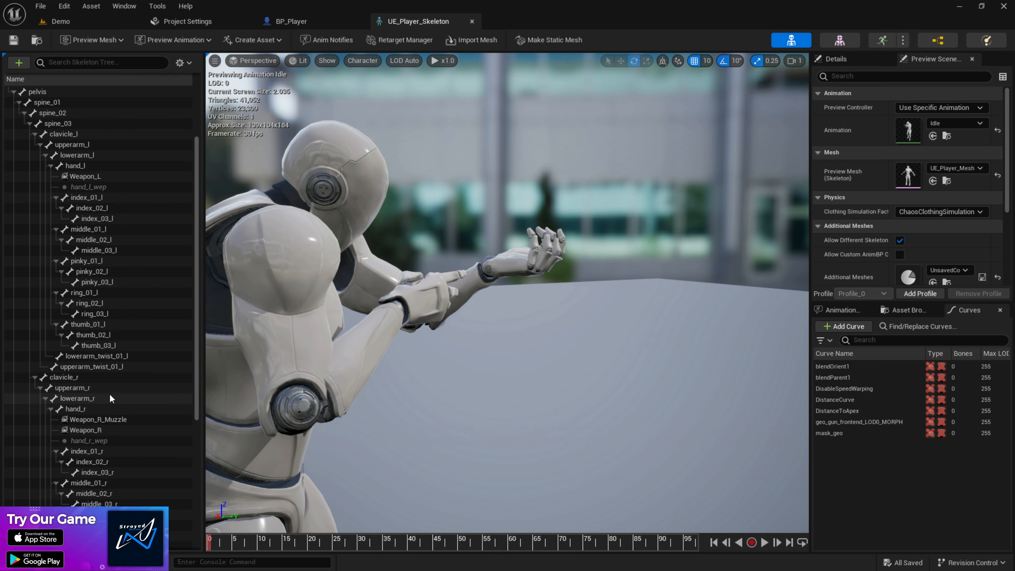
pyautogui.click(95, 399)
pyautogui.click(95, 409)
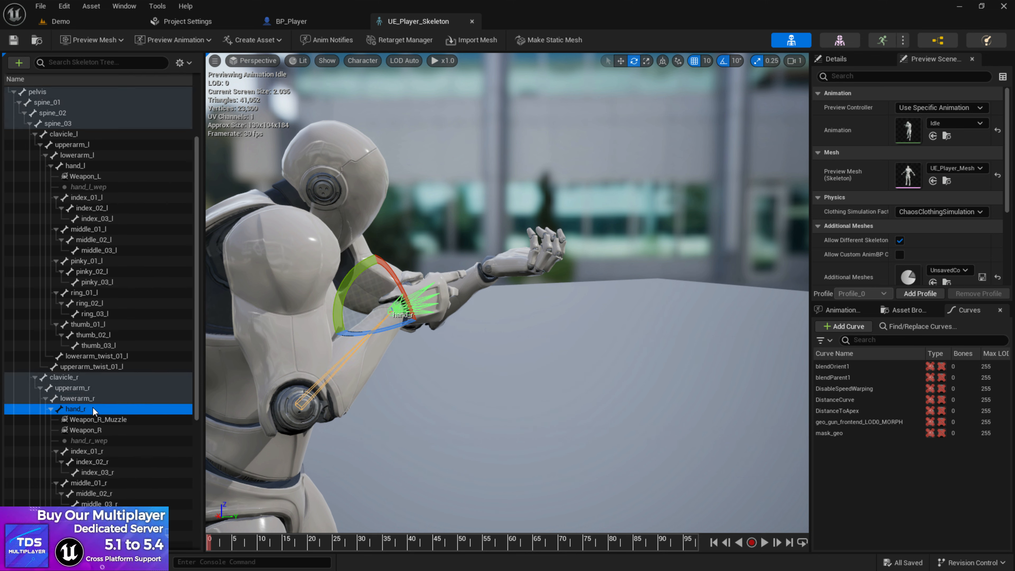
pyautogui.rightClick(95, 408)
pyautogui.click(146, 292)
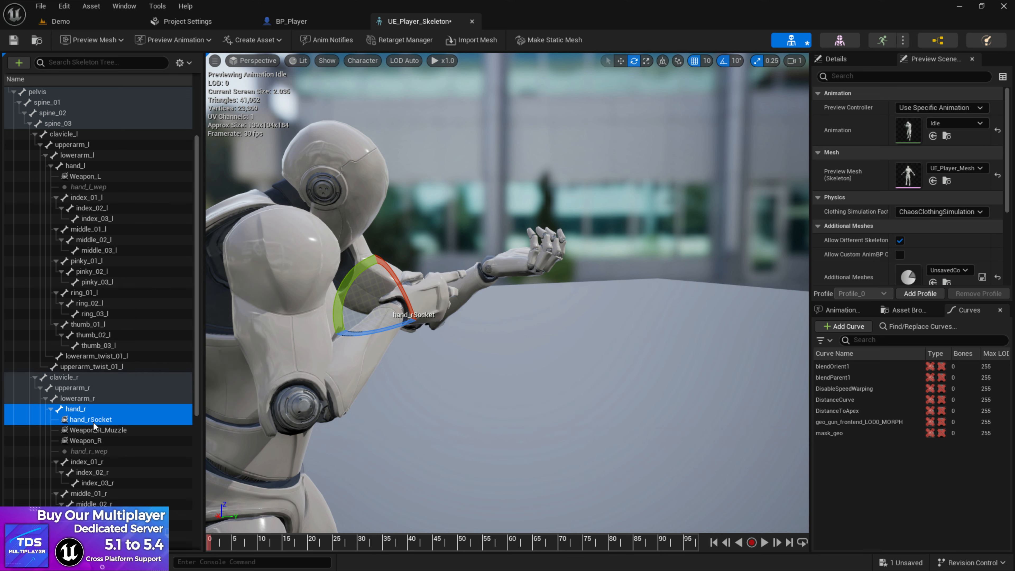
pyautogui.doubleClick(99, 420)
pyautogui.write('w')
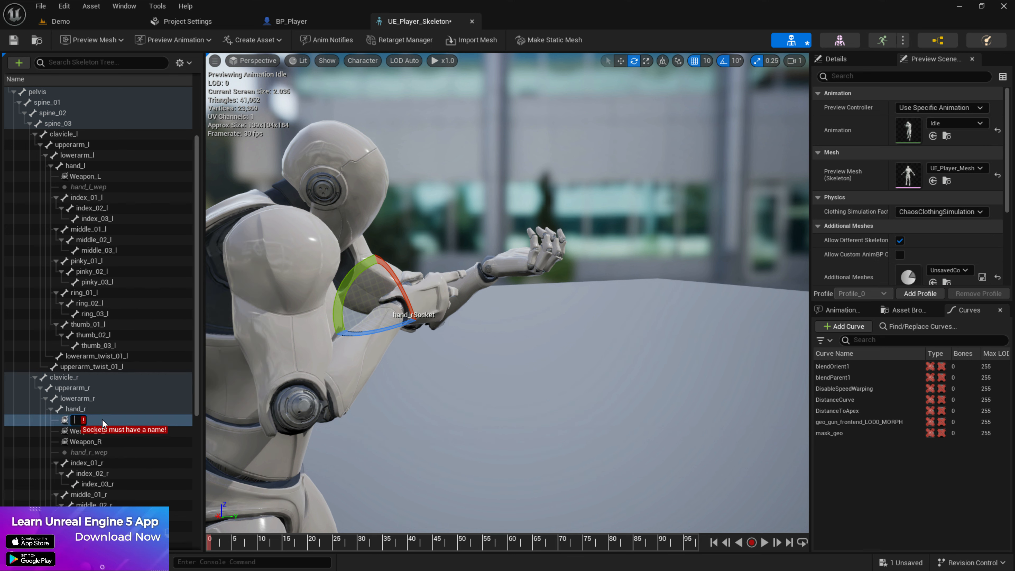
pyautogui.write('P_R')
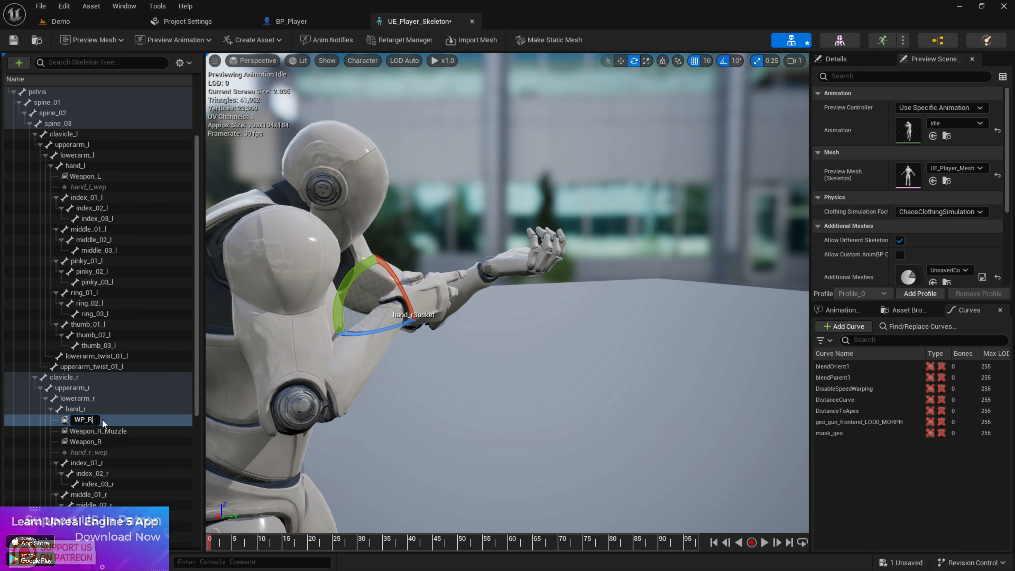
pyautogui.press('Return')
pyautogui.rightClick(103, 420)
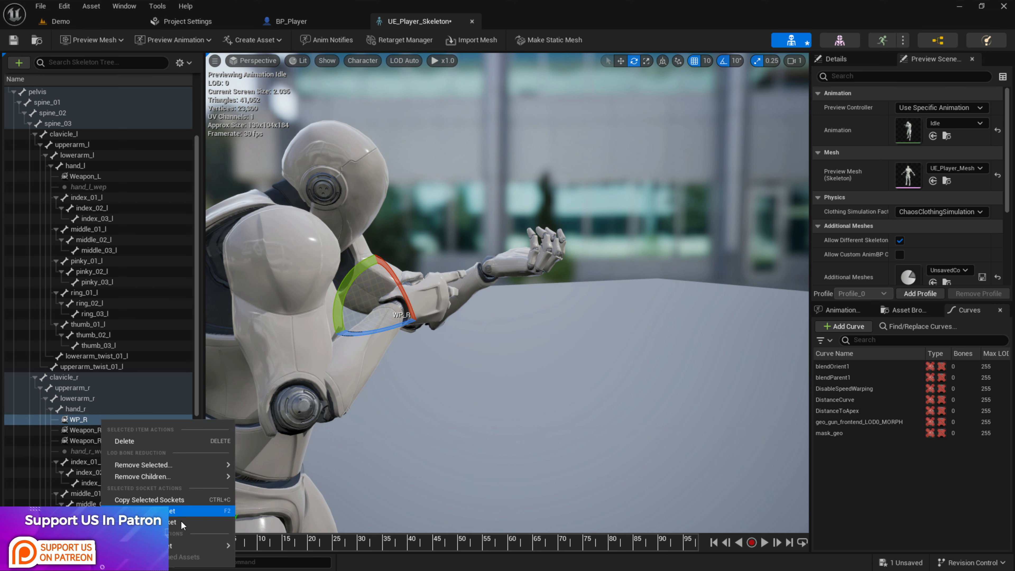
pyautogui.moveTo(196, 546)
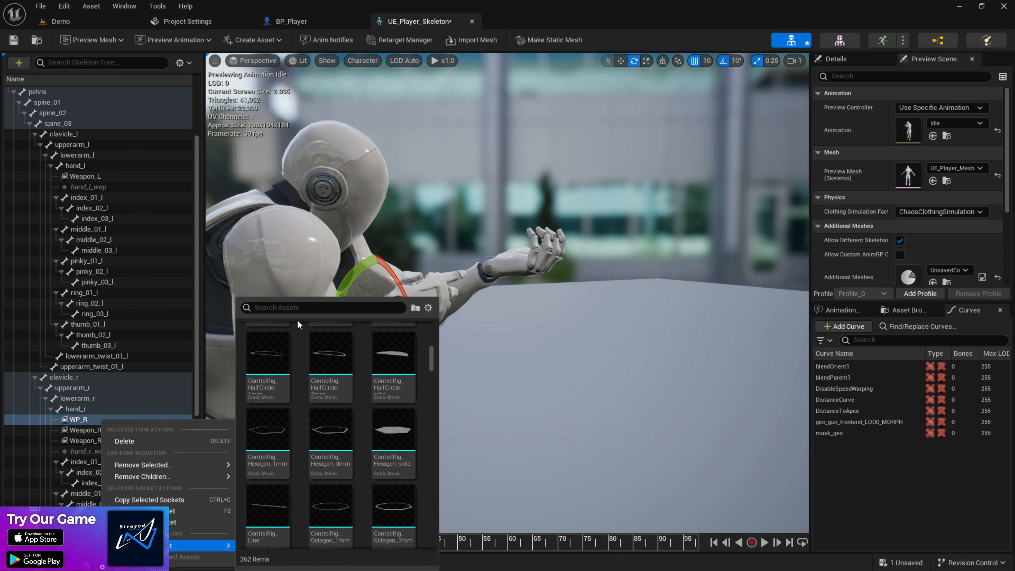
pyautogui.write('RI')
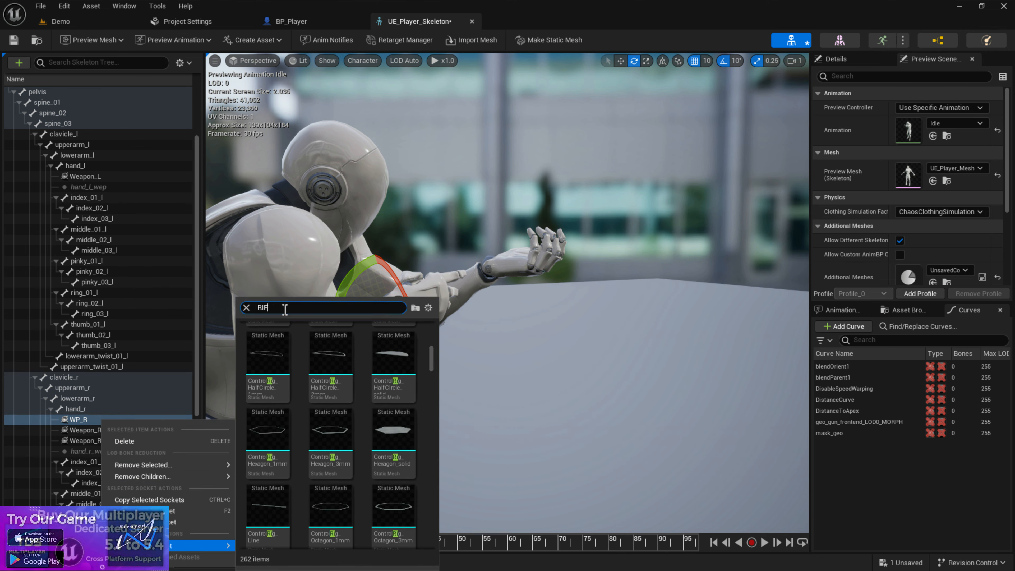
pyautogui.write('F')
pyautogui.press('BackSpace')
pyautogui.press('BackSpace')
pyautogui.press('BackSpace')
# Browse the FPS_Weapon_Bundle weapon meshes to the Ka47 folder and check the names of its rifle assets
pyautogui.click(46, 563)
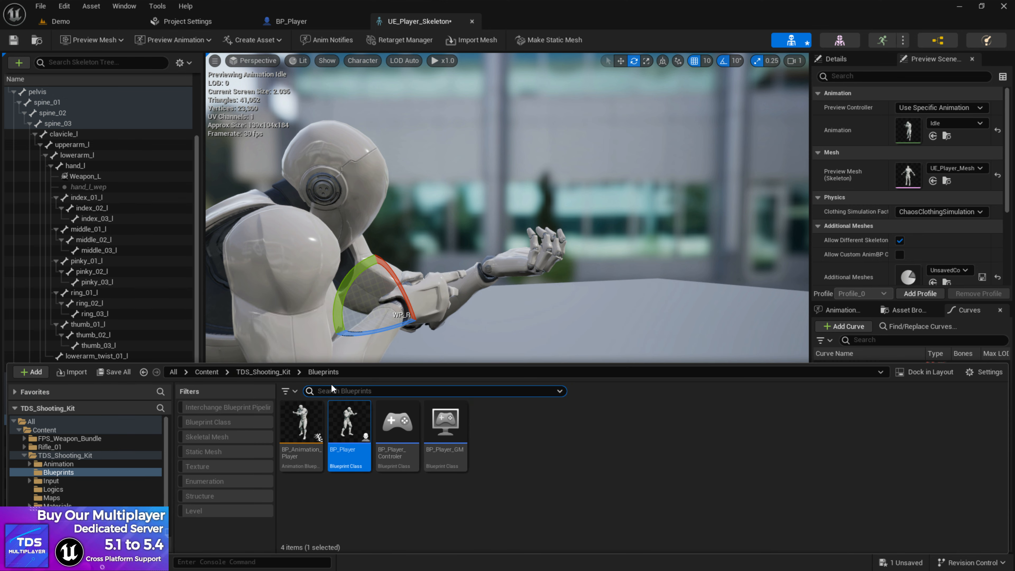
pyautogui.click(264, 372)
pyautogui.click(227, 372)
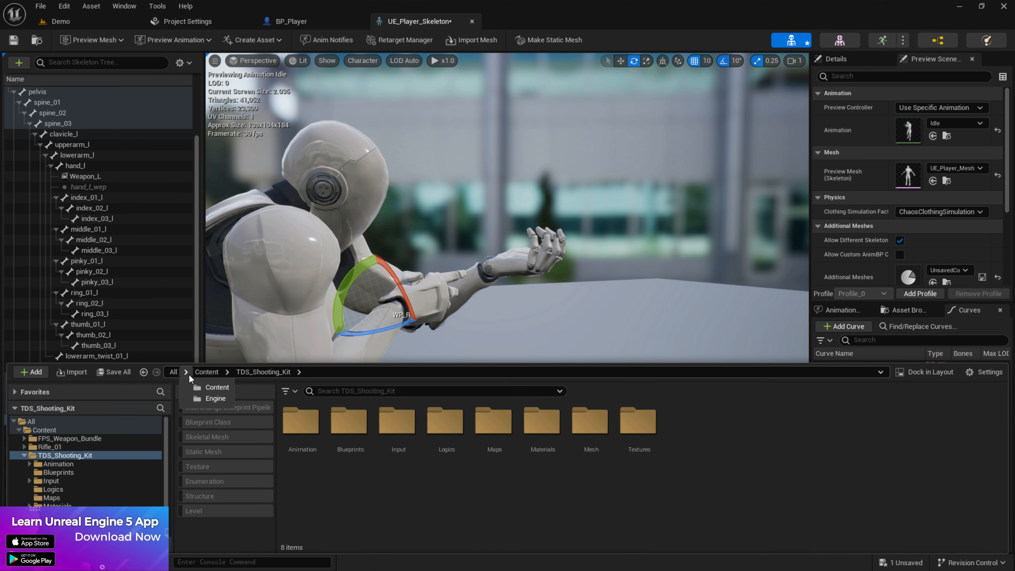
pyautogui.click(200, 383)
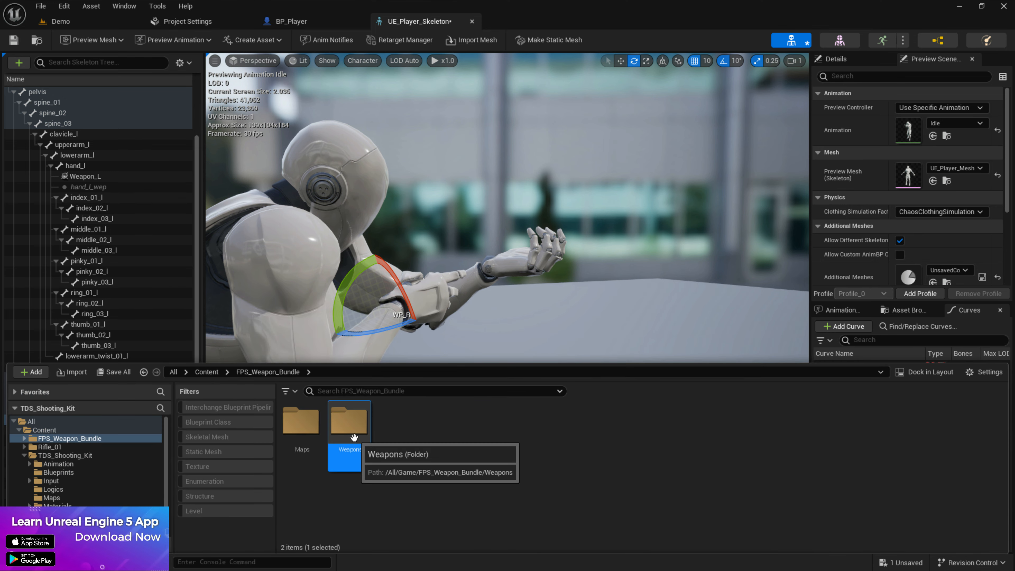
pyautogui.doubleClick(348, 422)
pyautogui.doubleClick(349, 422)
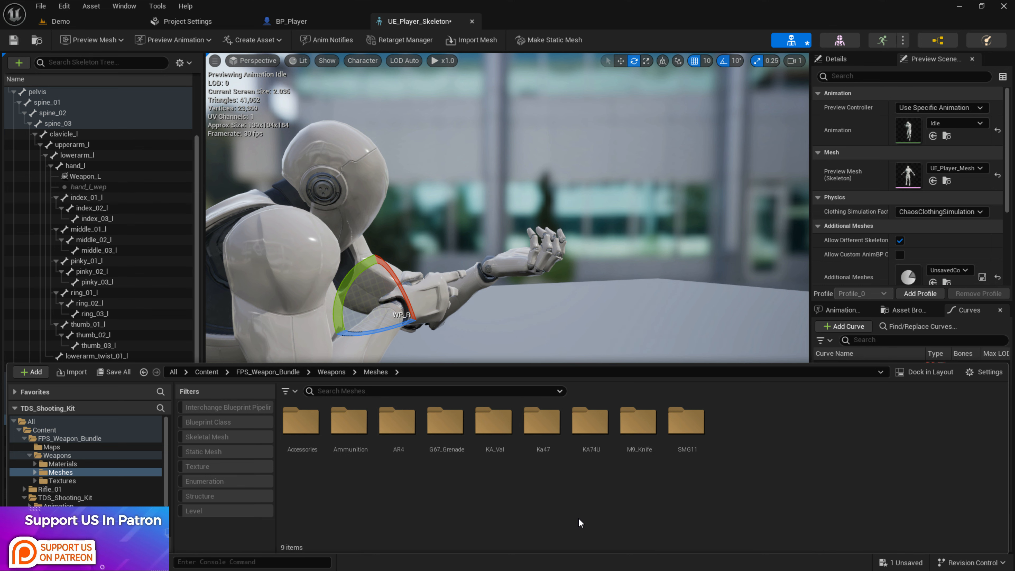
pyautogui.doubleClick(590, 422)
pyautogui.click(361, 374)
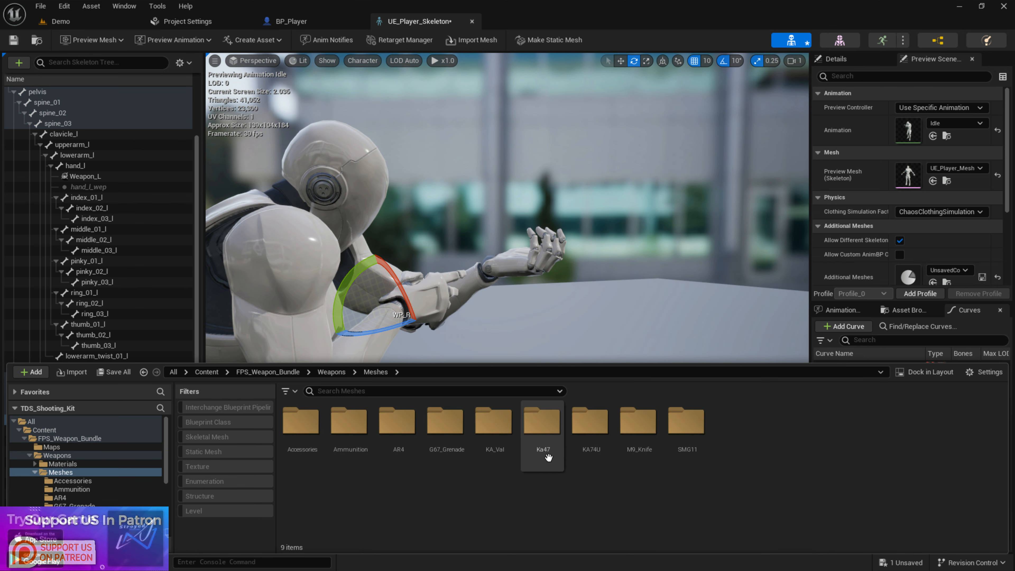
pyautogui.doubleClick(542, 422)
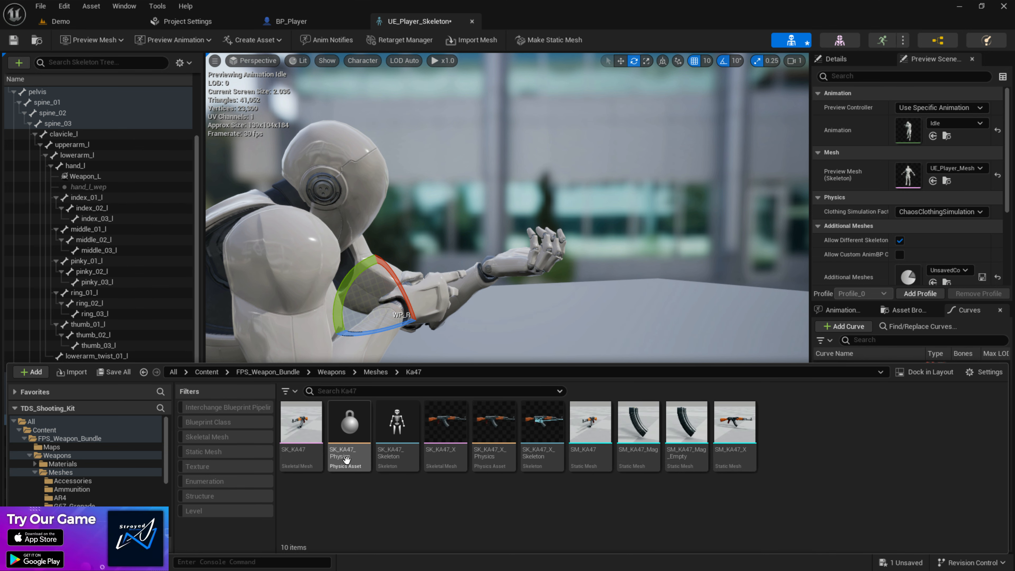
pyautogui.click(391, 295)
# Attach the SK_KA47_X skeletal mesh as a preview asset to the WP_R socket and focus on it
pyautogui.rightClick(103, 420)
pyautogui.moveTo(178, 547)
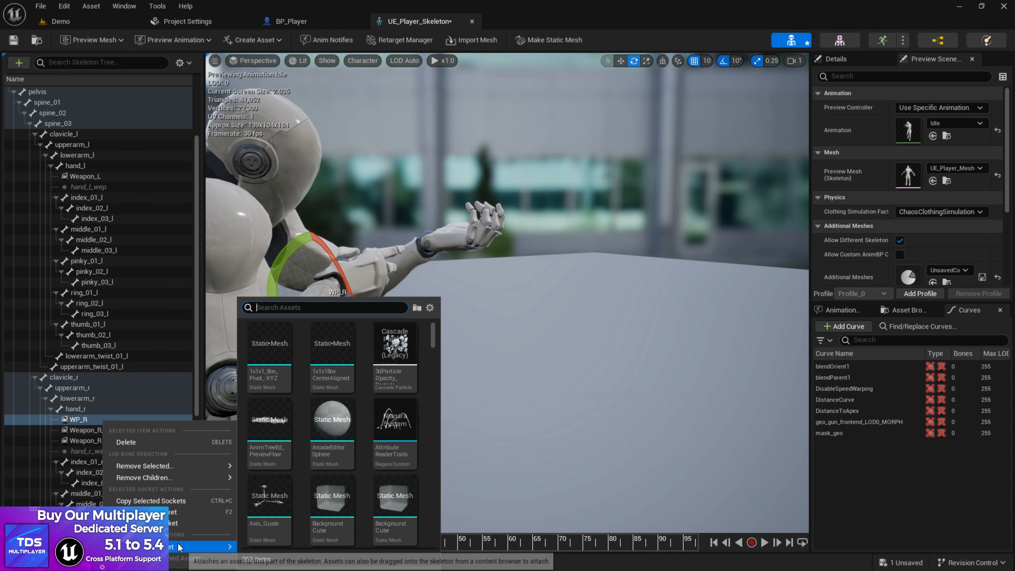
pyautogui.write('KA')
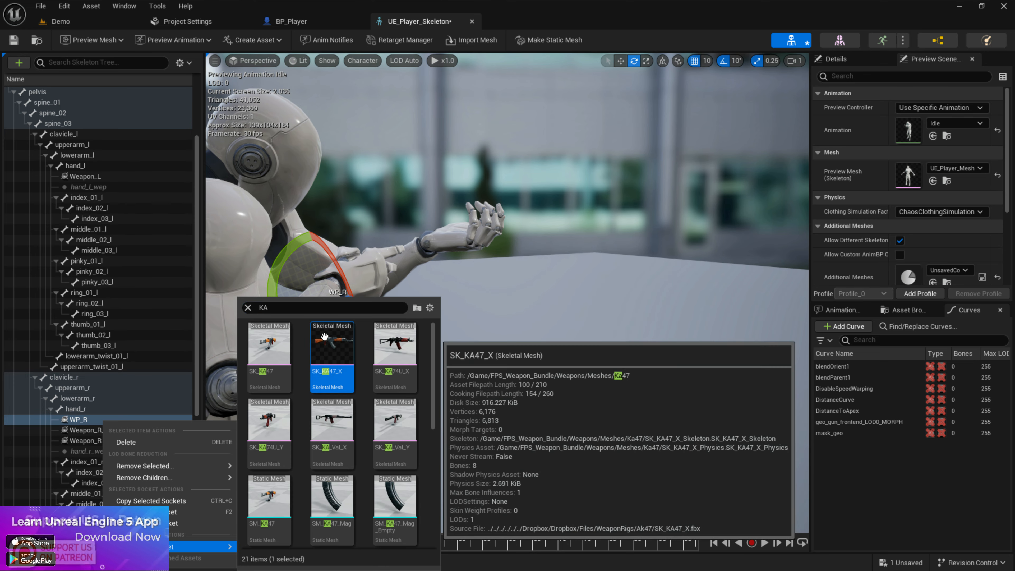
pyautogui.click(332, 344)
pyautogui.press('f')
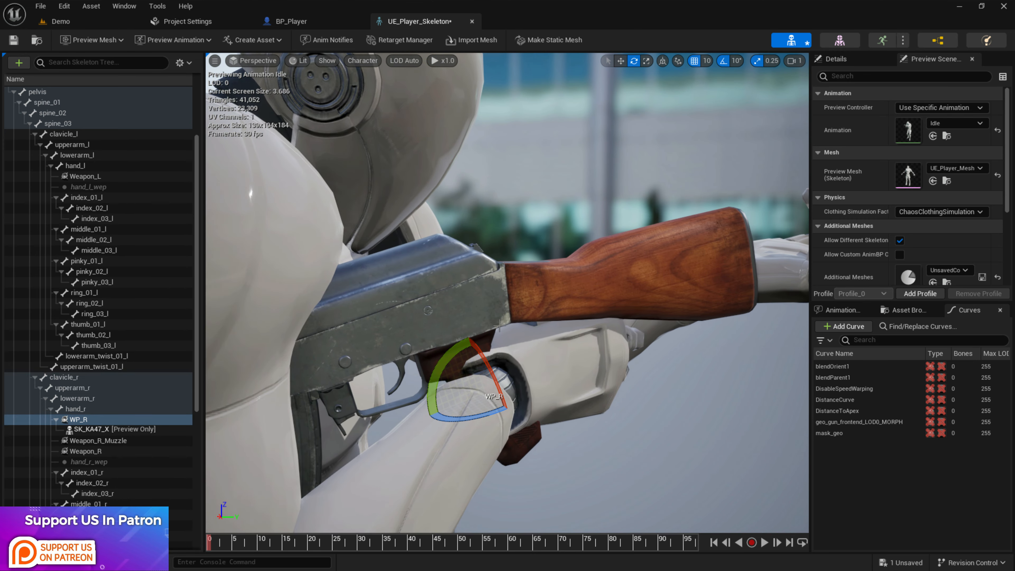
# Rotate the WP_R socket so the KA47's barrel points forward, away from the player's body
pyautogui.moveTo(563, 277)
pyautogui.mouseDown(button='right')
pyautogui.moveTo(584, 283)
pyautogui.moveTo(562, 287)
pyautogui.mouseUp(button='right')
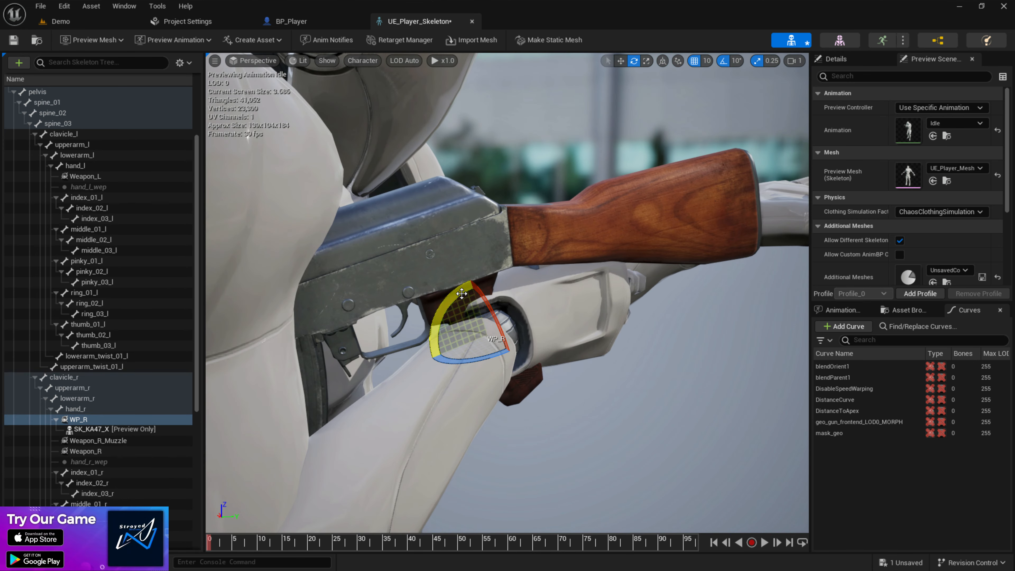
pyautogui.moveTo(455, 289)
pyautogui.mouseDown()
pyautogui.moveTo(469, 283)
pyautogui.moveTo(455, 288)
pyautogui.mouseUp()
pyautogui.moveTo(484, 351); pyautogui.dragTo(544, 338)
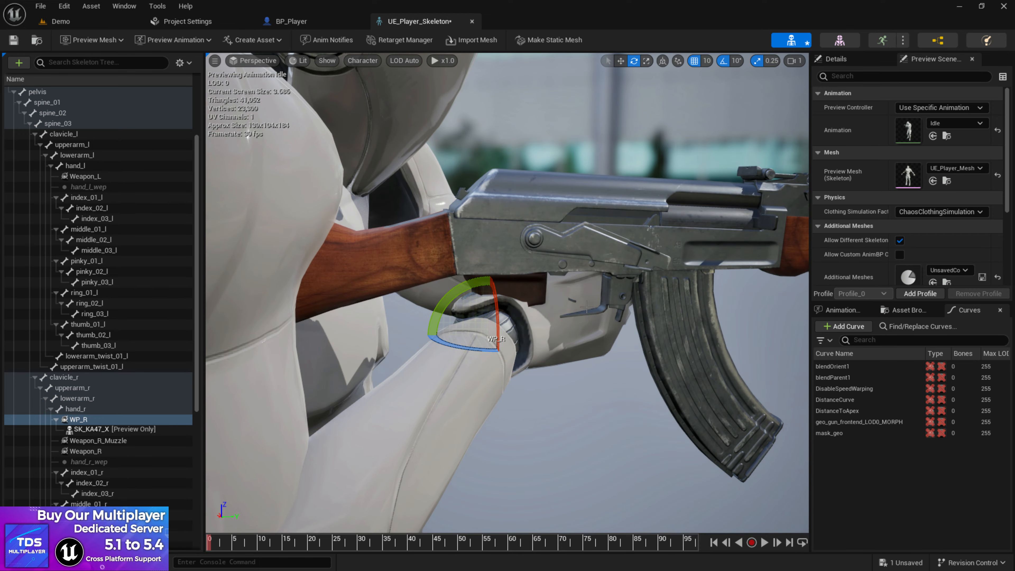
pyautogui.moveTo(587, 308); pyautogui.dragTo(587, 344, button='right')
# Lower the viewport camera speed to 0.1 and move the WP_R socket to bring the rifle's grip to the right hand
pyautogui.click(796, 61)
pyautogui.moveTo(710, 85); pyautogui.dragTo(699, 83)
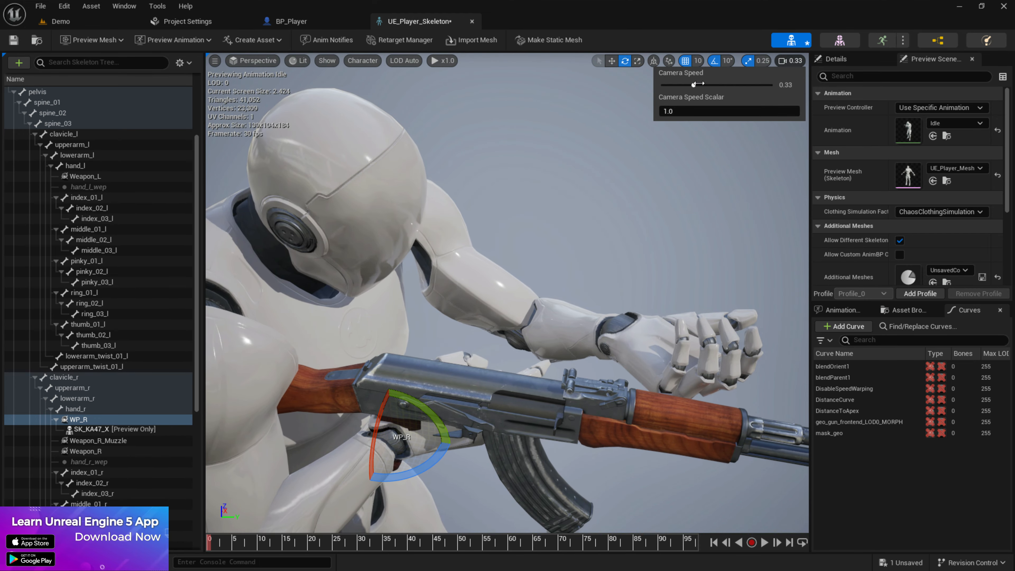
pyautogui.moveTo(580, 202)
pyautogui.mouseDown(button='right')
pyautogui.moveTo(575, 216)
pyautogui.moveTo(580, 202)
pyautogui.mouseUp(button='right')
pyautogui.moveTo(474, 245)
pyautogui.mouseDown(button='right')
pyautogui.moveTo(460, 273)
pyautogui.moveTo(475, 244)
pyautogui.mouseUp(button='right')
pyautogui.press('w')
pyautogui.moveTo(351, 303); pyautogui.dragTo(327, 320)
pyautogui.moveTo(360, 312)
pyautogui.mouseDown(button='right')
pyautogui.moveTo(384, 324)
pyautogui.moveTo(360, 312)
pyautogui.mouseUp(button='right')
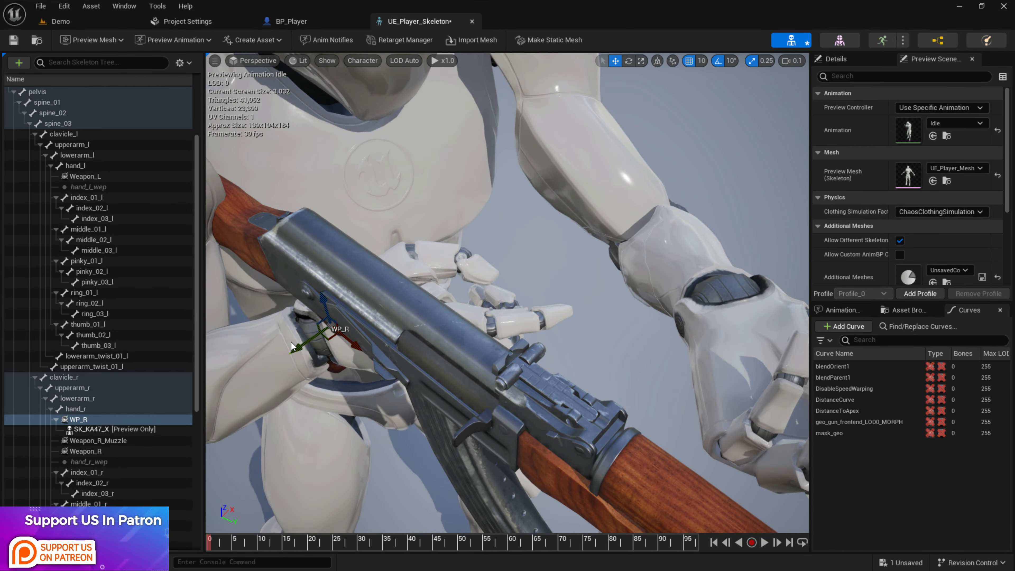
pyautogui.moveTo(298, 354); pyautogui.dragTo(512, 357)
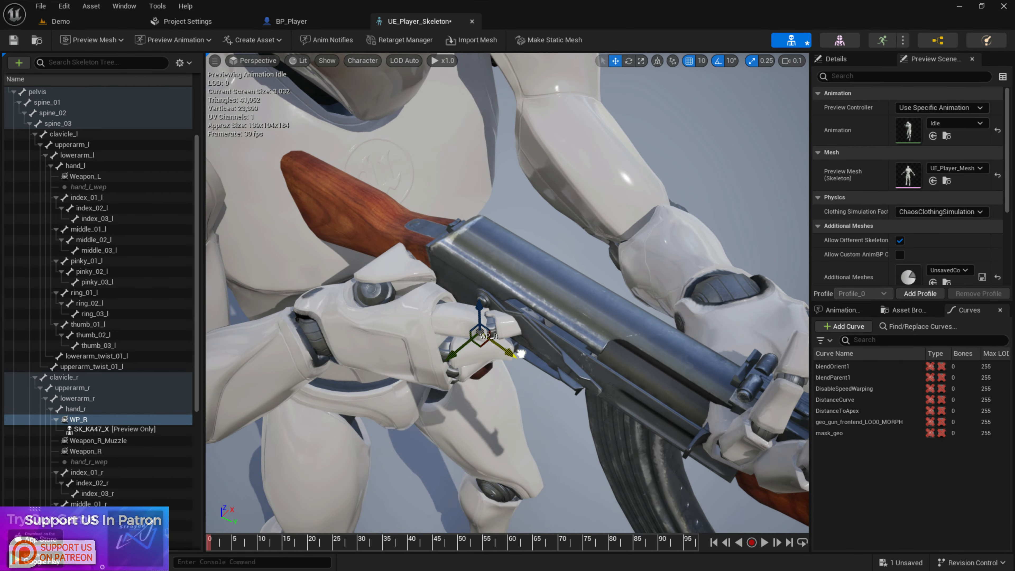
# Fine-tune the WP_R socket's height and position so the rifle's grip sits in the right palm, and save the skeleton
pyautogui.moveTo(510, 355)
pyautogui.mouseDown(button='right')
pyautogui.moveTo(507, 332)
pyautogui.moveTo(510, 355)
pyautogui.mouseUp(button='right')
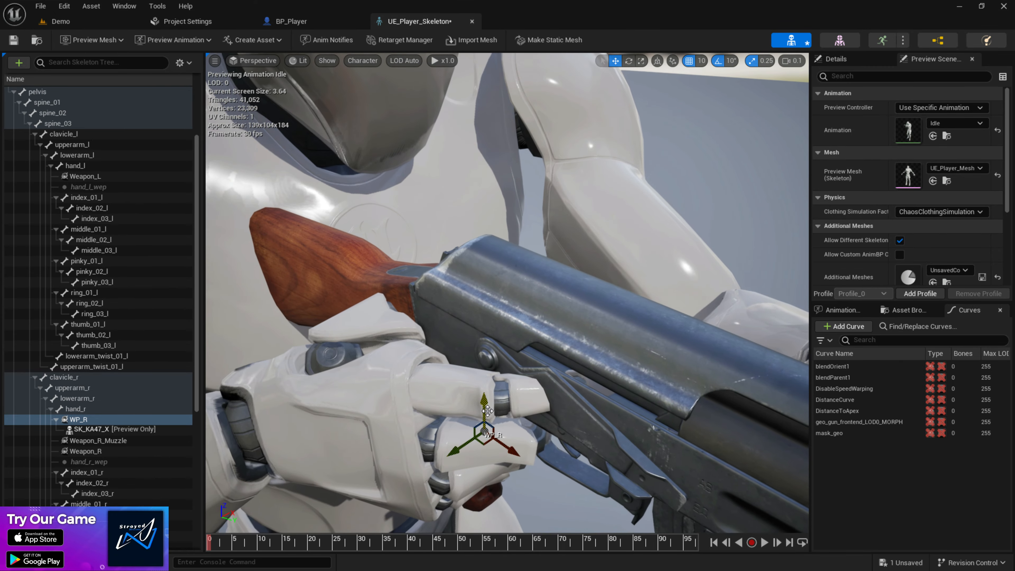
pyautogui.moveTo(479, 397); pyautogui.dragTo(478, 361)
pyautogui.moveTo(480, 360); pyautogui.dragTo(567, 312, button='right')
pyautogui.moveTo(569, 400); pyautogui.dragTo(496, 358)
pyautogui.moveTo(537, 394); pyautogui.dragTo(534, 394)
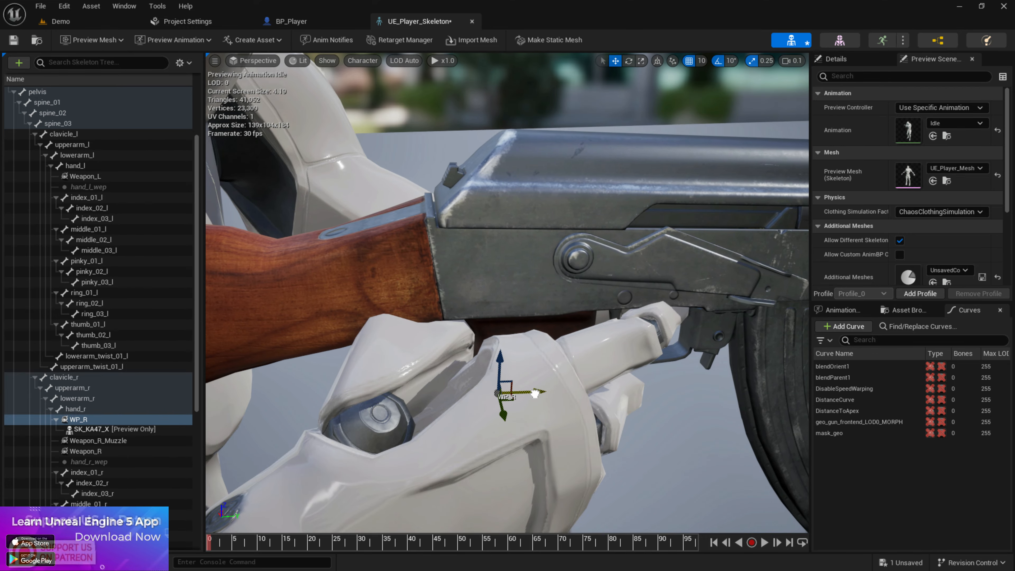
pyautogui.moveTo(534, 394); pyautogui.dragTo(536, 328, button='right')
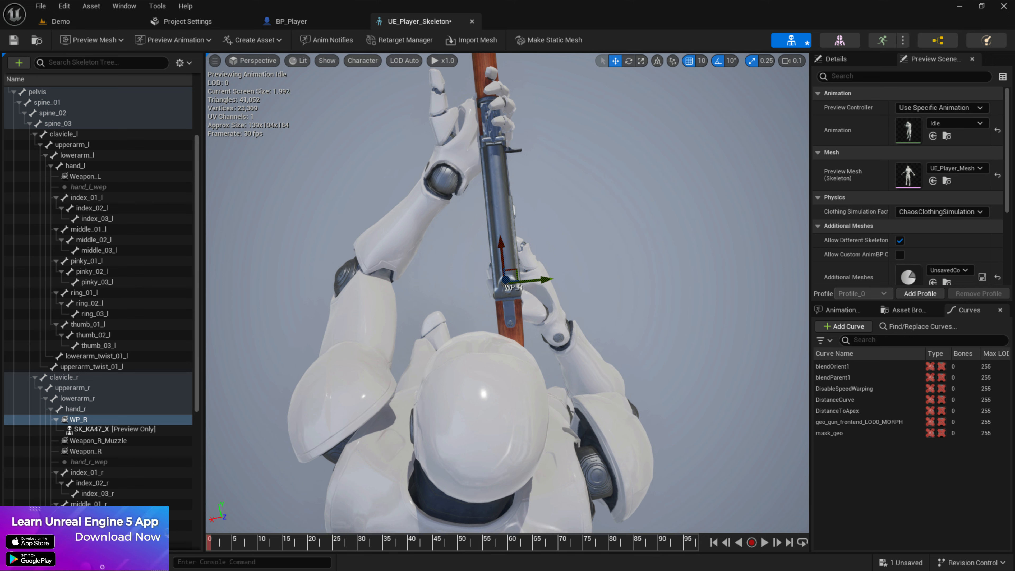
pyautogui.moveTo(475, 366); pyautogui.dragTo(469, 274, button='right')
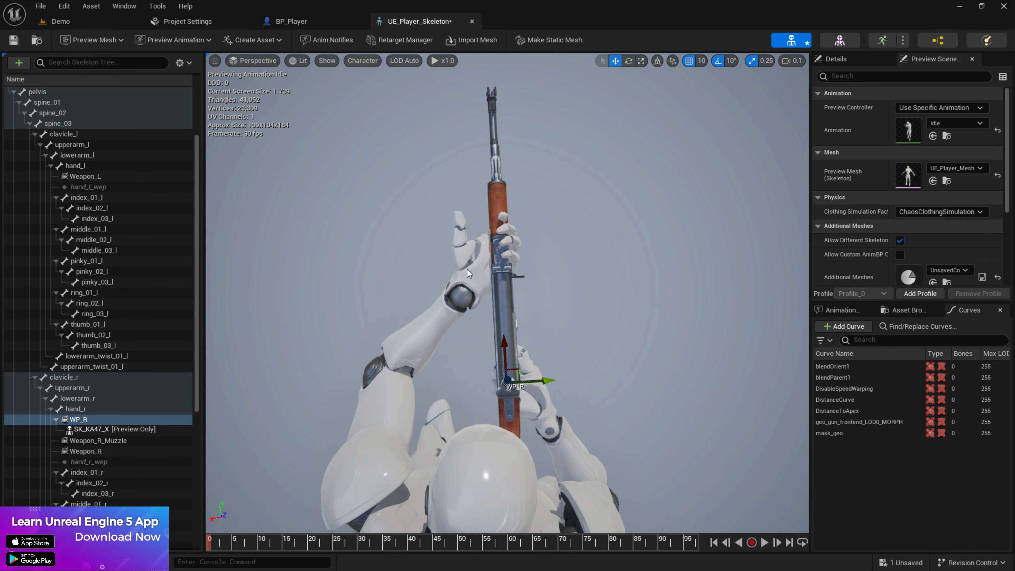
pyautogui.scroll(4, 499, 245)
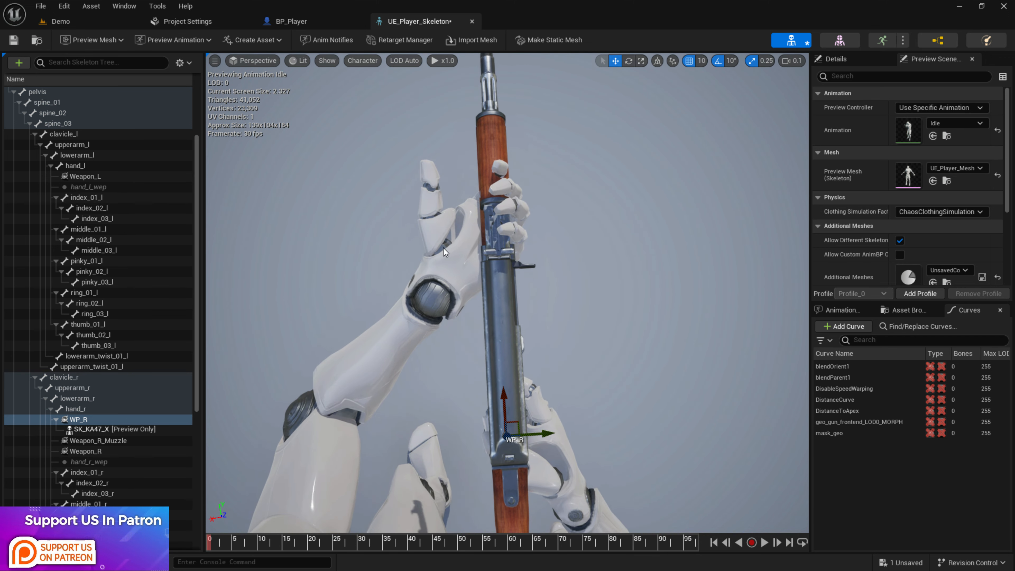
pyautogui.keyDown('alt'); pyautogui.moveTo(553, 230); pyautogui.dragTo(504, 138); pyautogui.keyUp('alt')
pyautogui.press('s')
pyautogui.moveTo(553, 195); pyautogui.dragTo(575, 224, button='right')
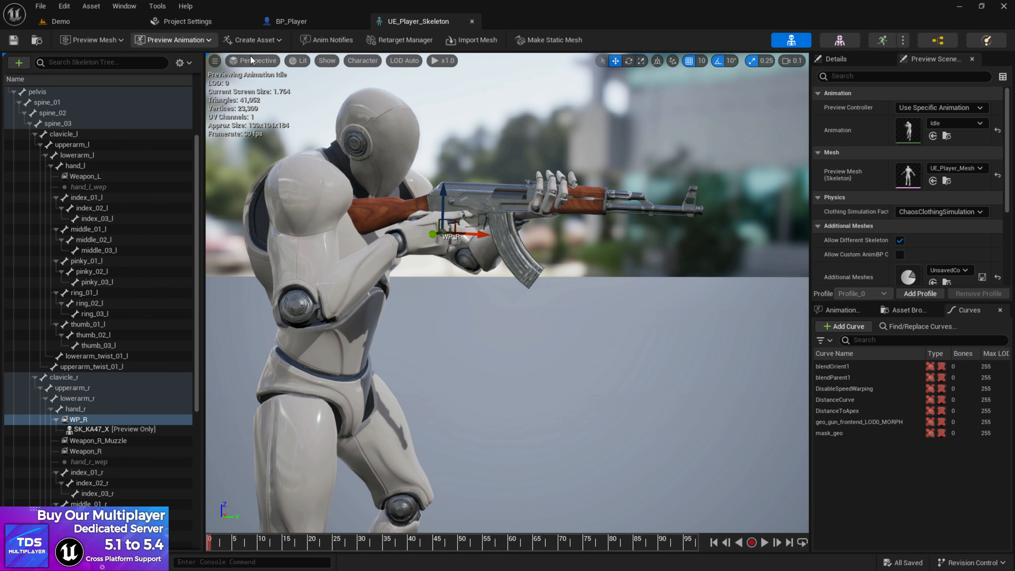
# In BP_Player, add the SK_KA47_X skeletal mesh under the Mesh component and set its parent socket to WP_R
pyautogui.click(274, 24)
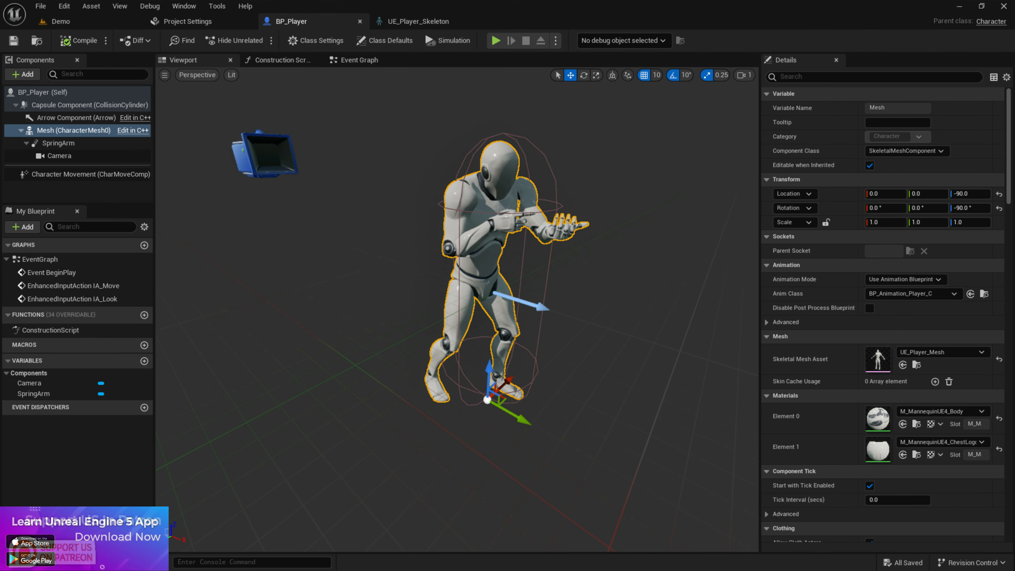
pyautogui.hotkey('ctrl', 'space')
pyautogui.moveTo(468, 462); pyautogui.dragTo(60, 134)
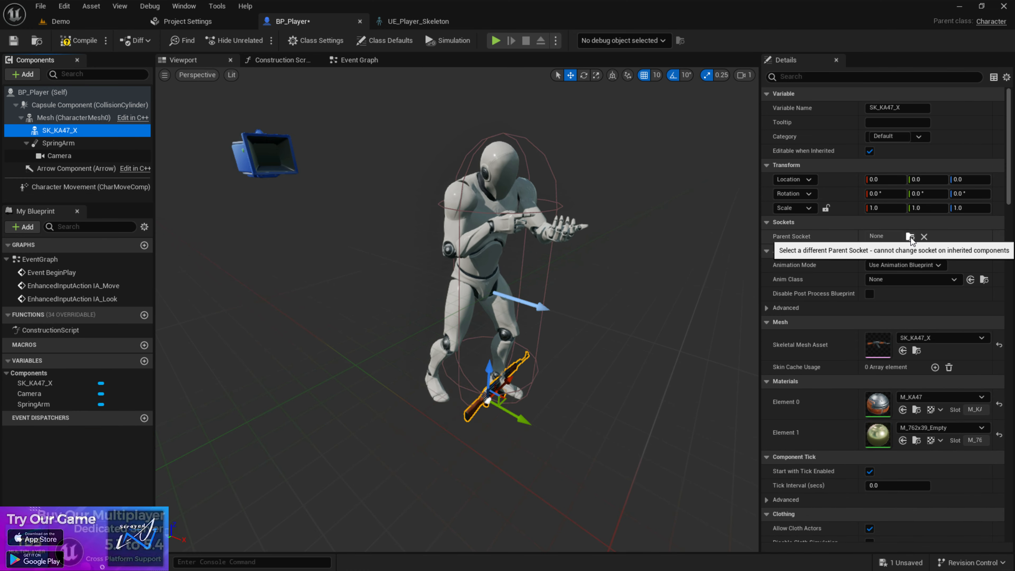
pyautogui.click(910, 236)
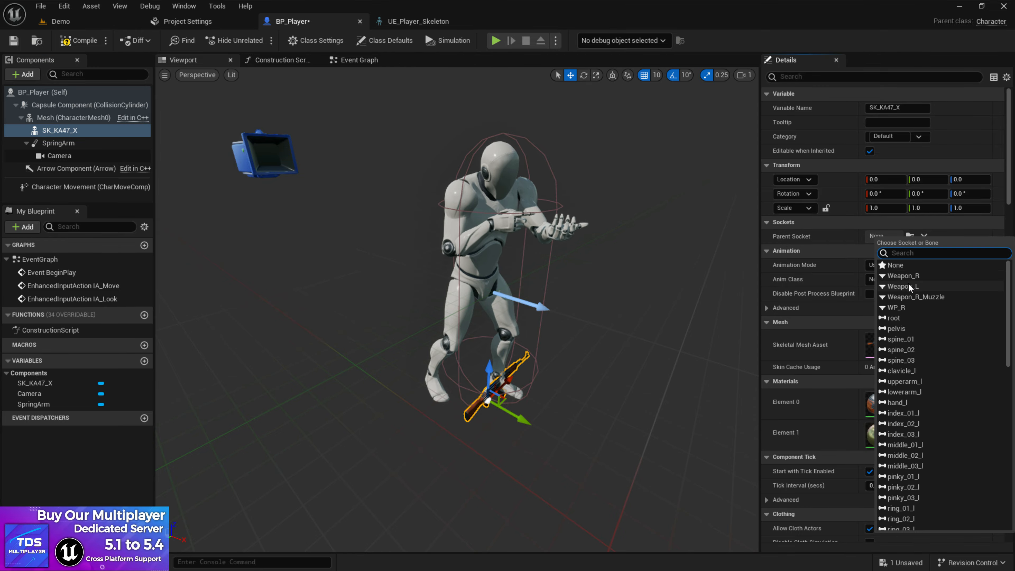
pyautogui.click(901, 307)
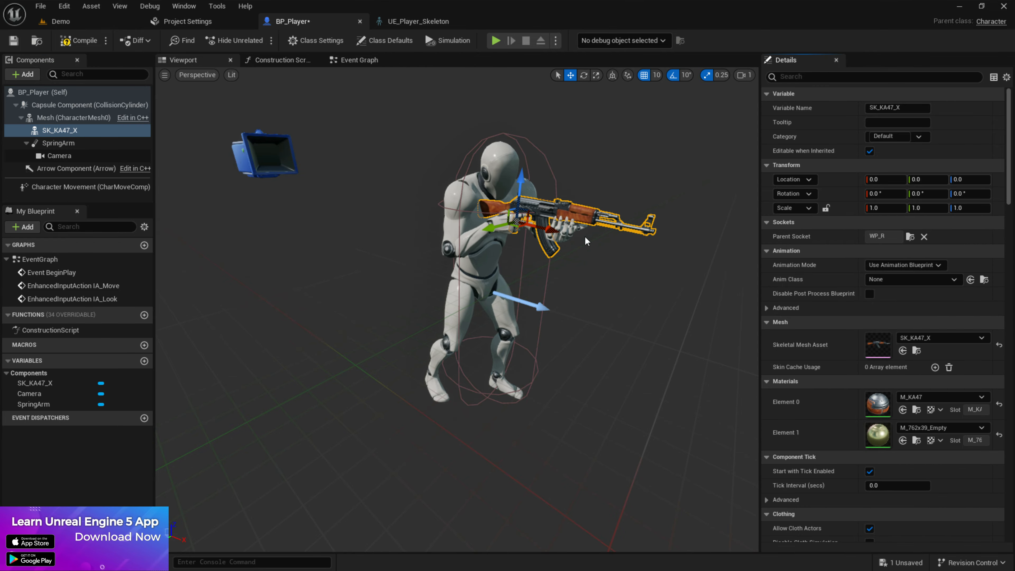
# Check how the attached rifle sits in the player's hands, and compile and save BP_Player
pyautogui.press('w')
pyautogui.moveTo(585, 240)
pyautogui.mouseDown(button='right')
pyautogui.moveTo(614, 224)
pyautogui.moveTo(603, 240)
pyautogui.mouseUp(button='right')
pyautogui.press('s')
pyautogui.press('w')
pyautogui.press('s')
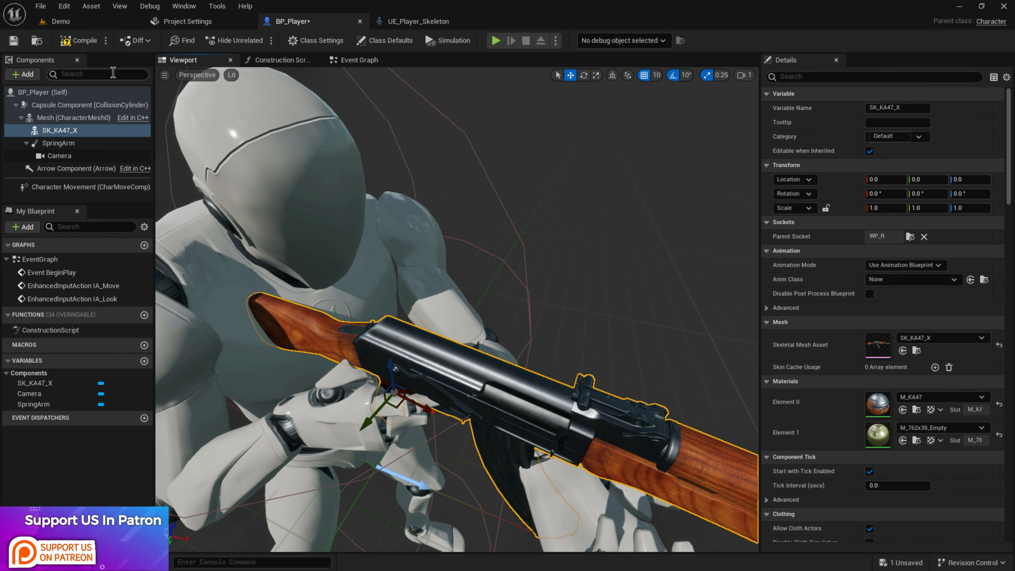
pyautogui.click(76, 40)
pyautogui.hotkey('ctrl', 's')
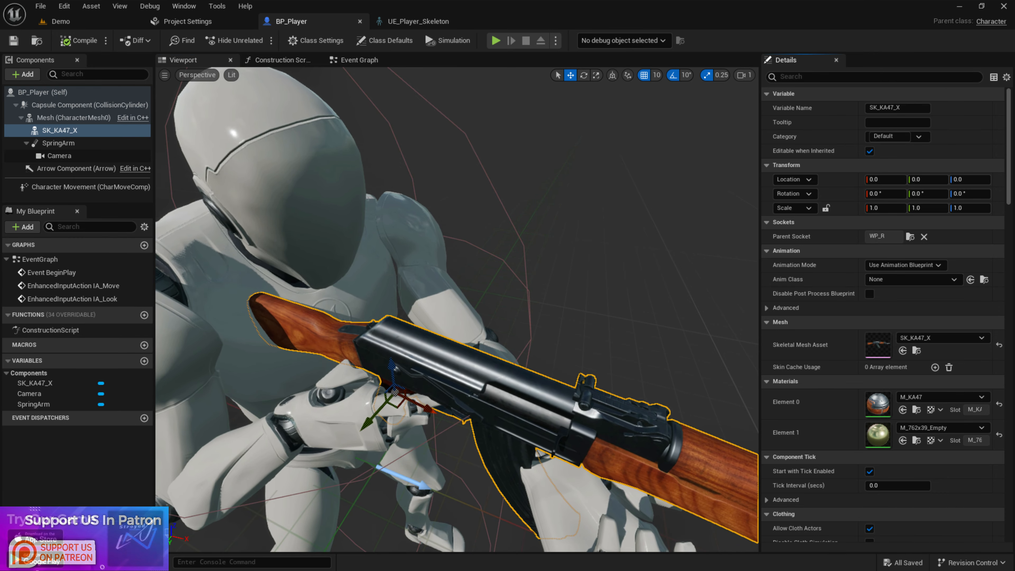
# Open the BP_Animation_Player blueprint from the TDS_Shooting_Kit Blueprints folder
pyautogui.hotkey('ctrl', 'space')
pyautogui.click(207, 372)
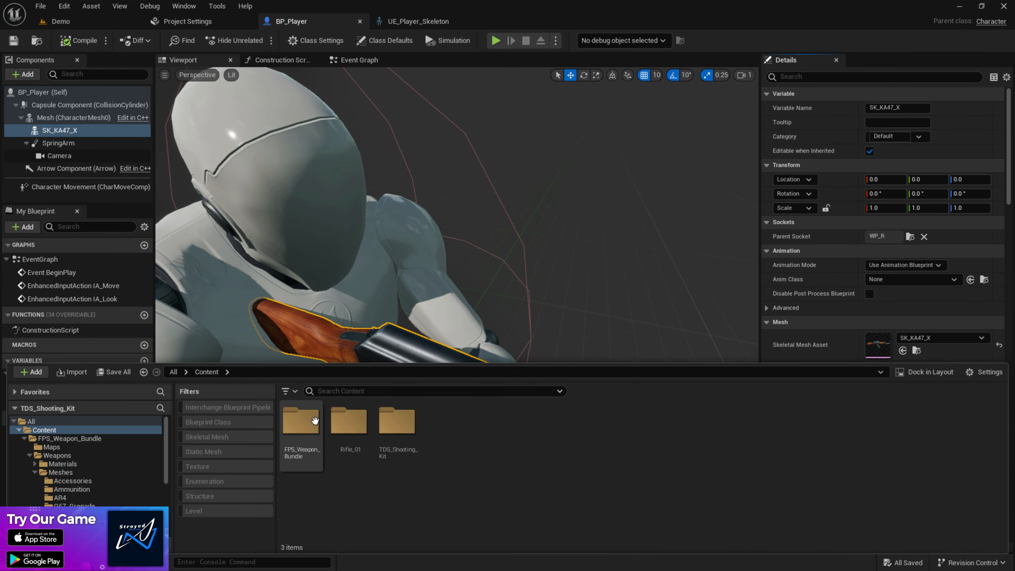
pyautogui.doubleClick(397, 420)
pyautogui.doubleClick(349, 421)
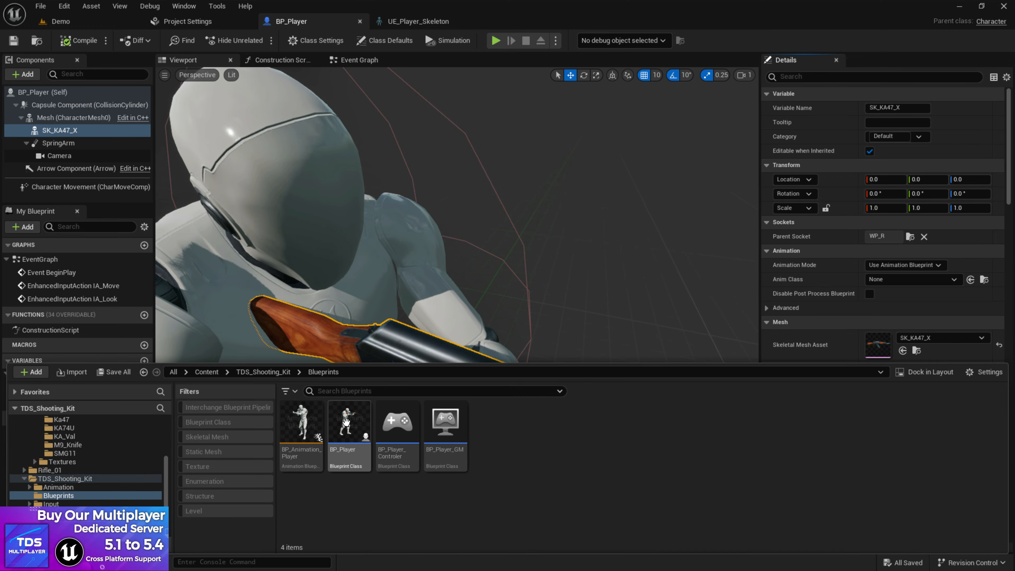
pyautogui.click(288, 419)
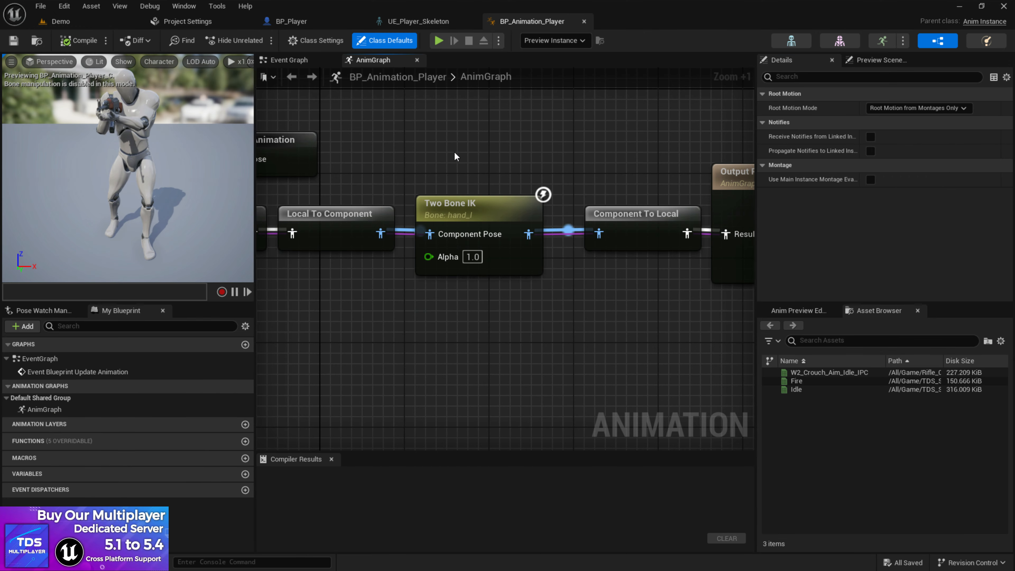
# Reset the Effector Location of the hand_l Two Bone IK node to its default and compile the animation blueprint
pyautogui.moveTo(457, 156); pyautogui.dragTo(519, 162, button='right')
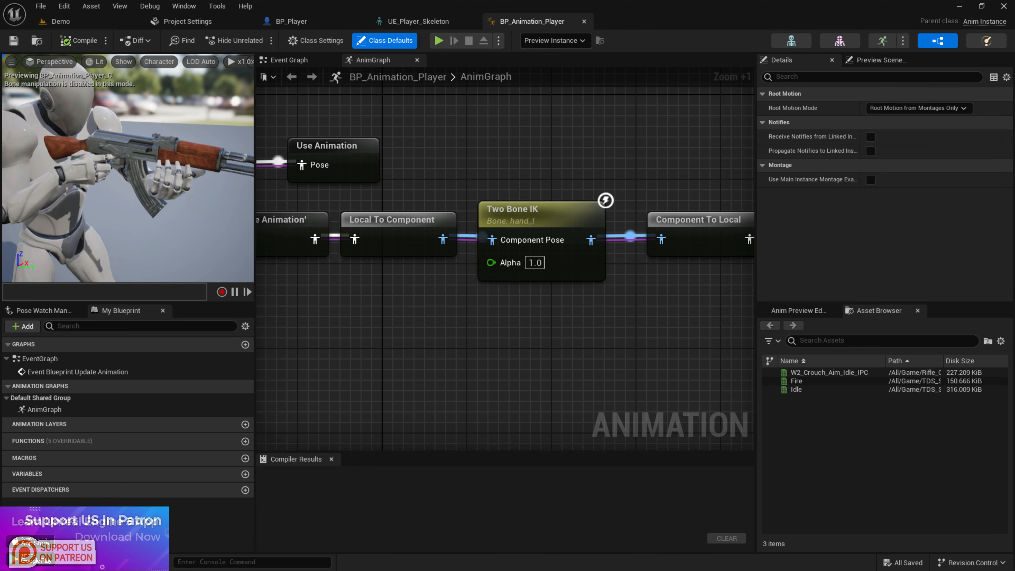
pyautogui.click(573, 231)
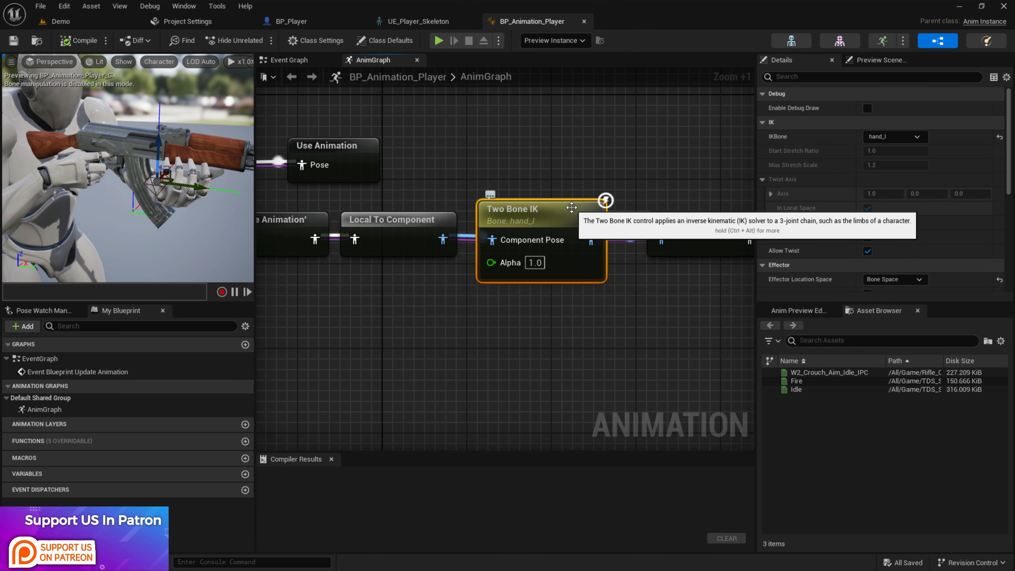
pyautogui.scroll(-5, 924, 211)
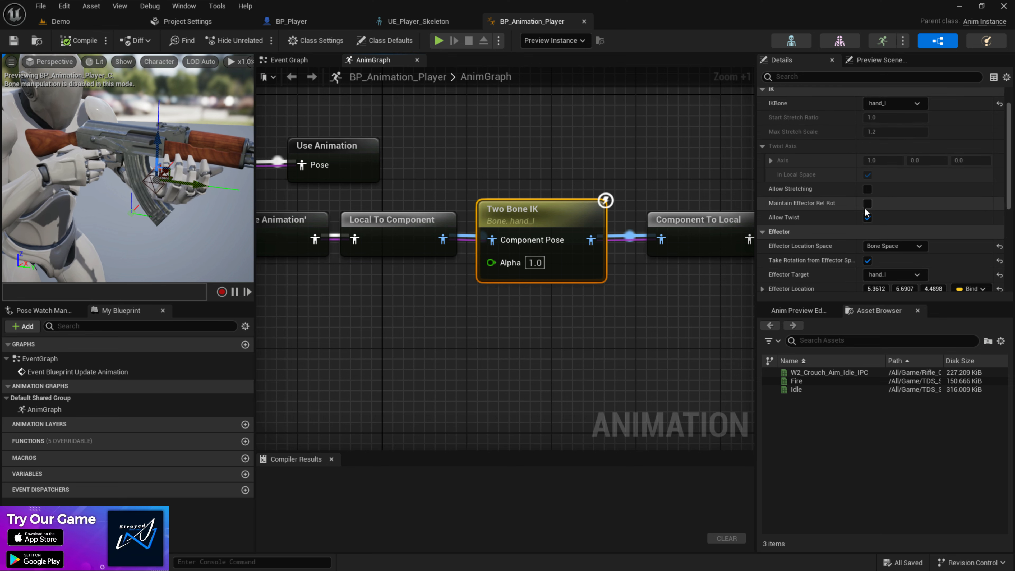
pyautogui.scroll(-1, 865, 207)
pyautogui.click(999, 256)
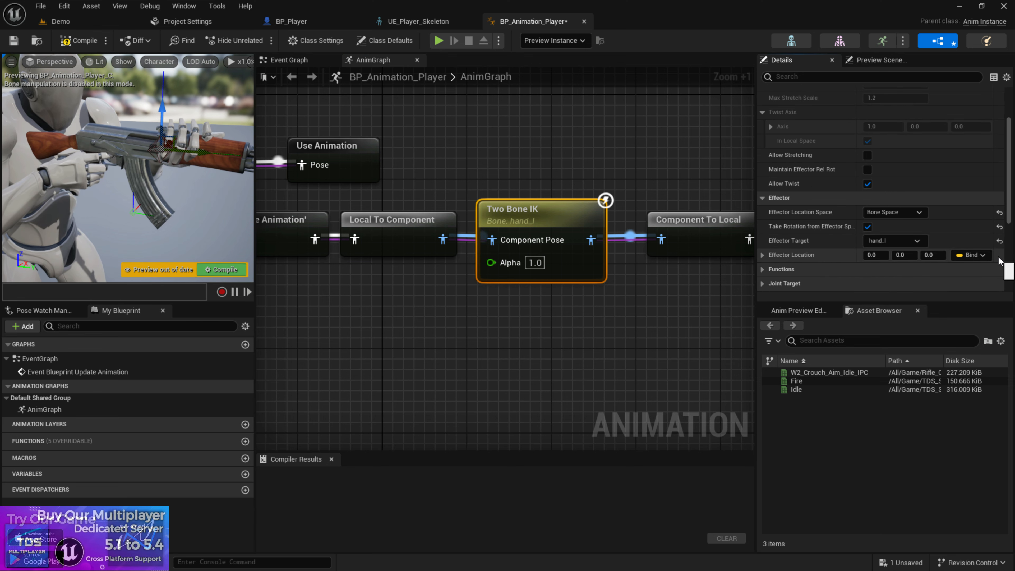
pyautogui.click(62, 41)
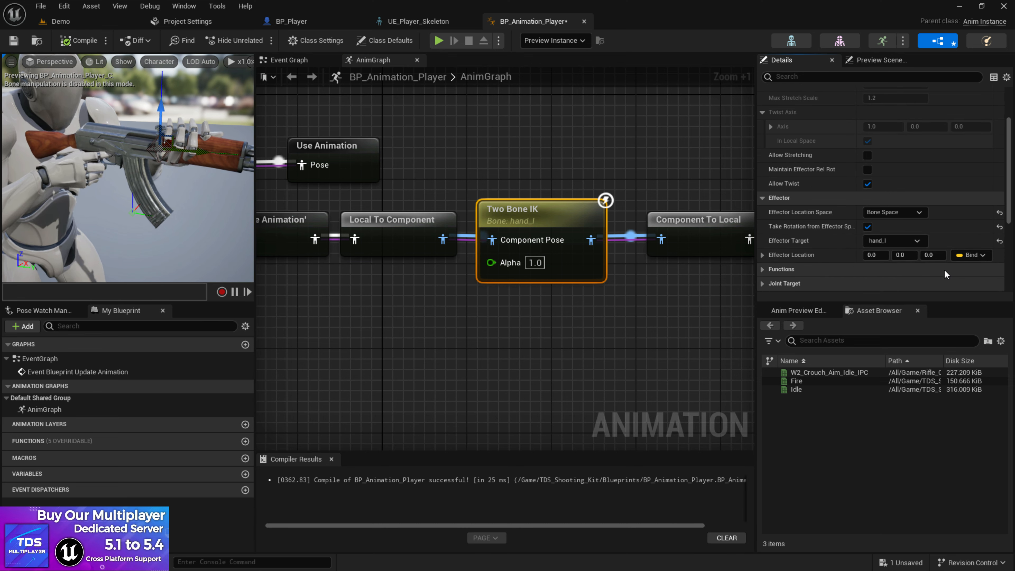
# Enlarge the preview and adjust the Two Bone IK Effector Location to about 3.09 in Y and 2.42 in Z
pyautogui.moveTo(874, 255); pyautogui.dragTo(876, 255)
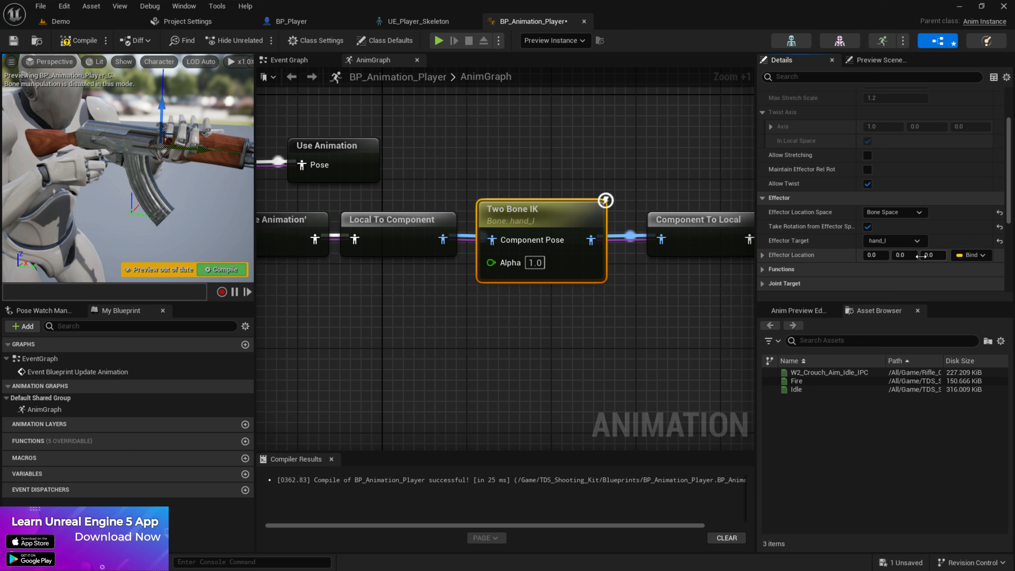
pyautogui.moveTo(905, 254); pyautogui.dragTo(898, 255)
pyautogui.moveTo(254, 286); pyautogui.dragTo(456, 292)
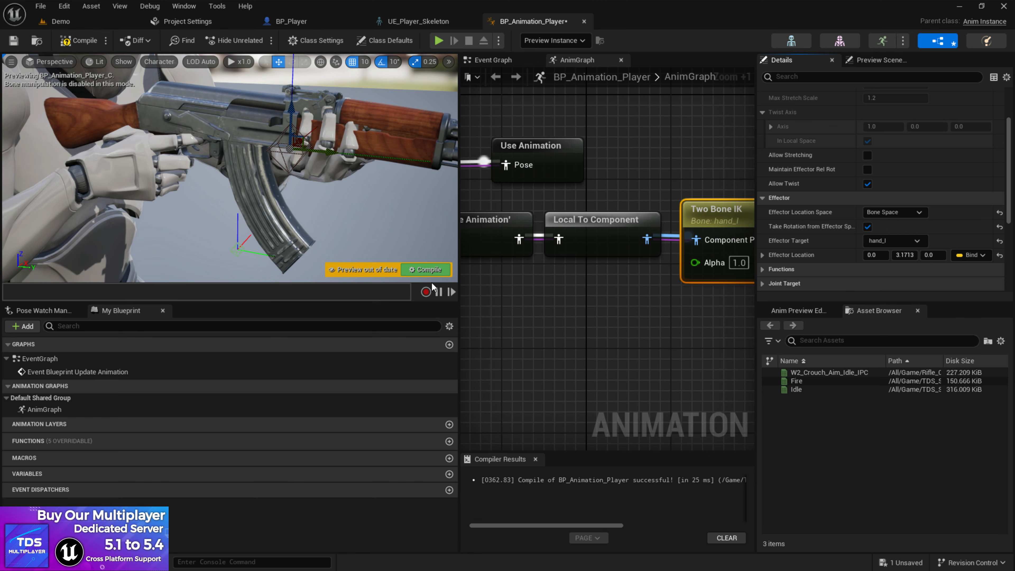
pyautogui.moveTo(540, 247); pyautogui.dragTo(543, 208, button='right')
pyautogui.moveTo(525, 276); pyautogui.dragTo(497, 288, button='right')
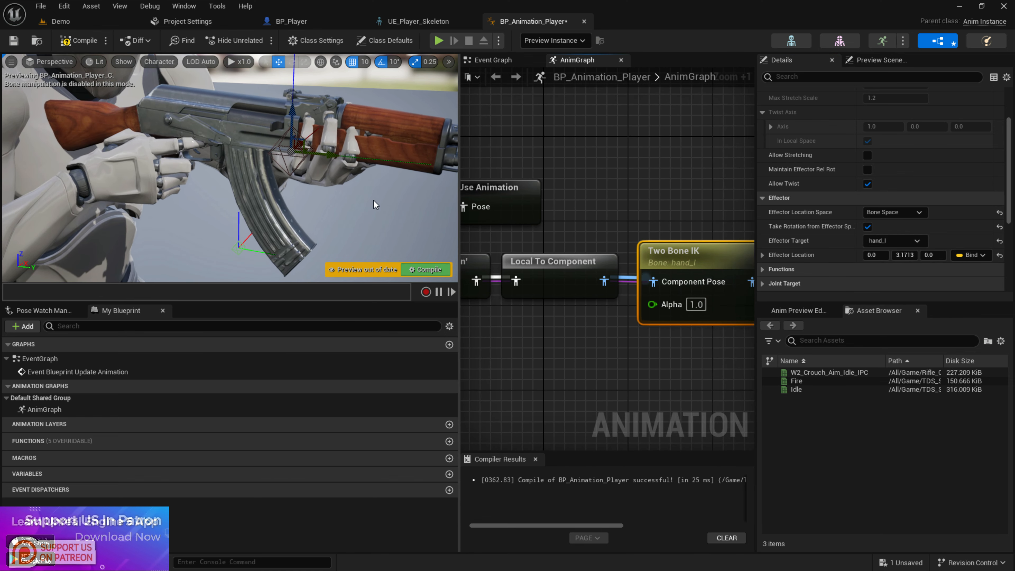
pyautogui.moveTo(905, 255); pyautogui.dragTo(959, 254)
# Check the left hand's grip on the handguard from several angles in the preview and compile BP_Animation_Player
pyautogui.moveTo(230, 168); pyautogui.dragTo(367, 188, button='right')
pyautogui.press('w')
pyautogui.moveTo(178, 142)
pyautogui.mouseDown(button='right')
pyautogui.moveTo(139, 140)
pyautogui.moveTo(175, 146)
pyautogui.moveTo(176, 130)
pyautogui.moveTo(161, 130)
pyautogui.moveTo(168, 139)
pyautogui.mouseUp(button='right')
pyautogui.press('w')
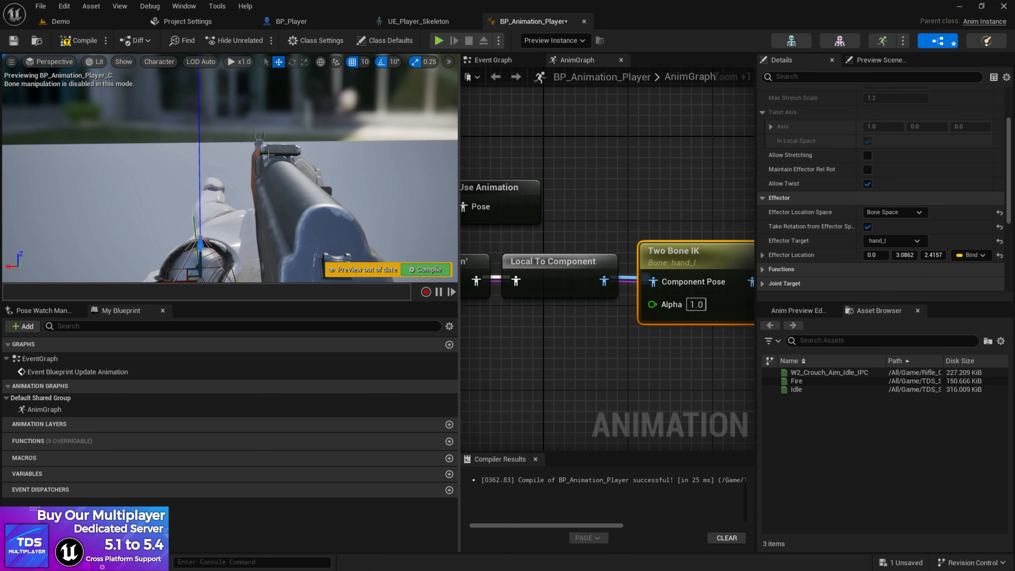
pyautogui.press('s')
pyautogui.moveTo(269, 154); pyautogui.dragTo(208, 155, button='right')
pyautogui.press('d')
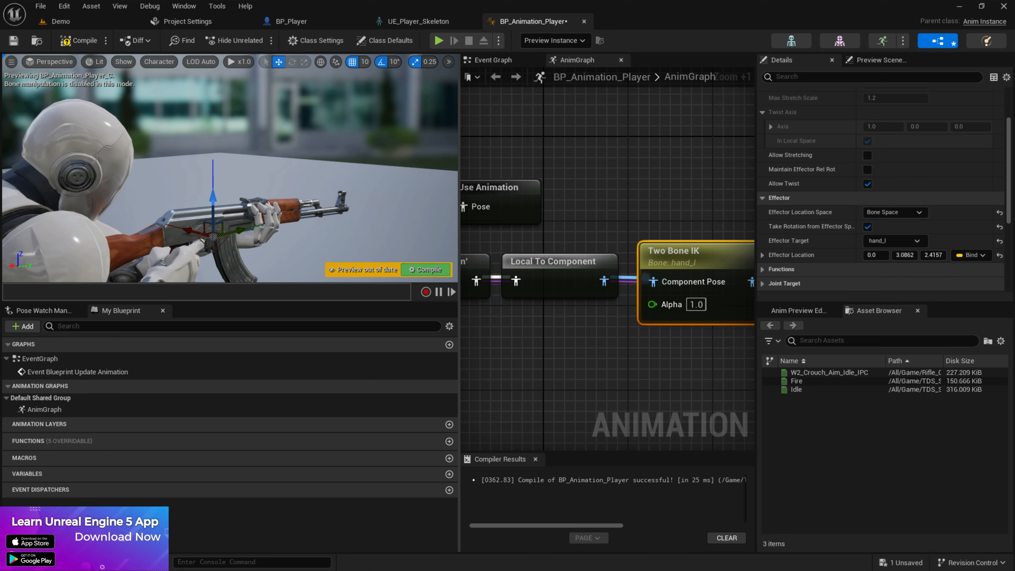
pyautogui.click(64, 40)
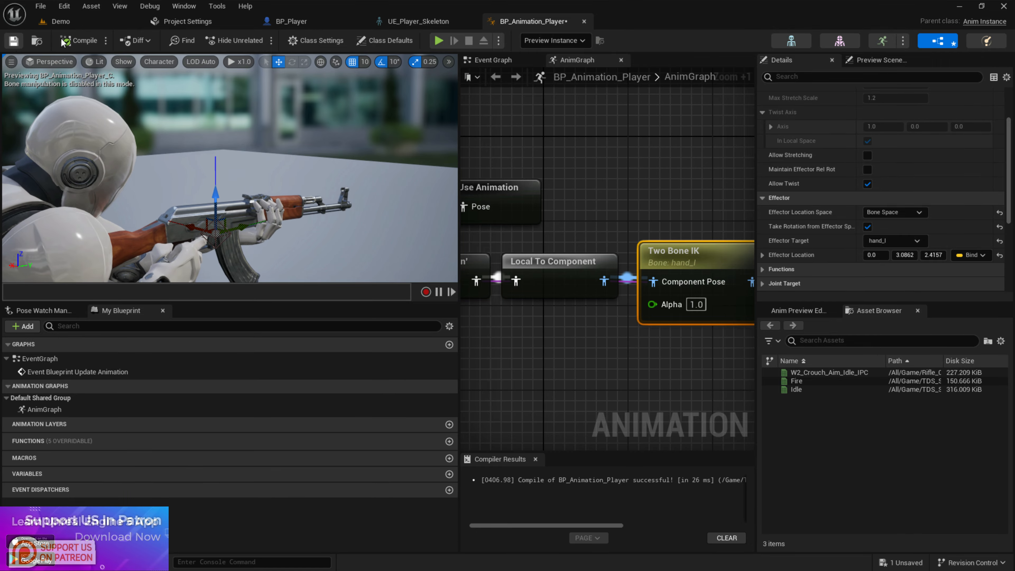
# In BP_Player, examine from several angles how both hands hold the KA47 rifle
pyautogui.click(298, 21)
pyautogui.moveTo(474, 193)
pyautogui.mouseDown(button='right')
pyautogui.moveTo(527, 212)
pyautogui.moveTo(472, 200)
pyautogui.moveTo(458, 184)
pyautogui.moveTo(460, 196)
pyautogui.moveTo(472, 192)
pyautogui.mouseUp(button='right')
pyautogui.press('s')
pyautogui.press('d')
pyautogui.press('w')
pyautogui.press('s')
pyautogui.press('w')
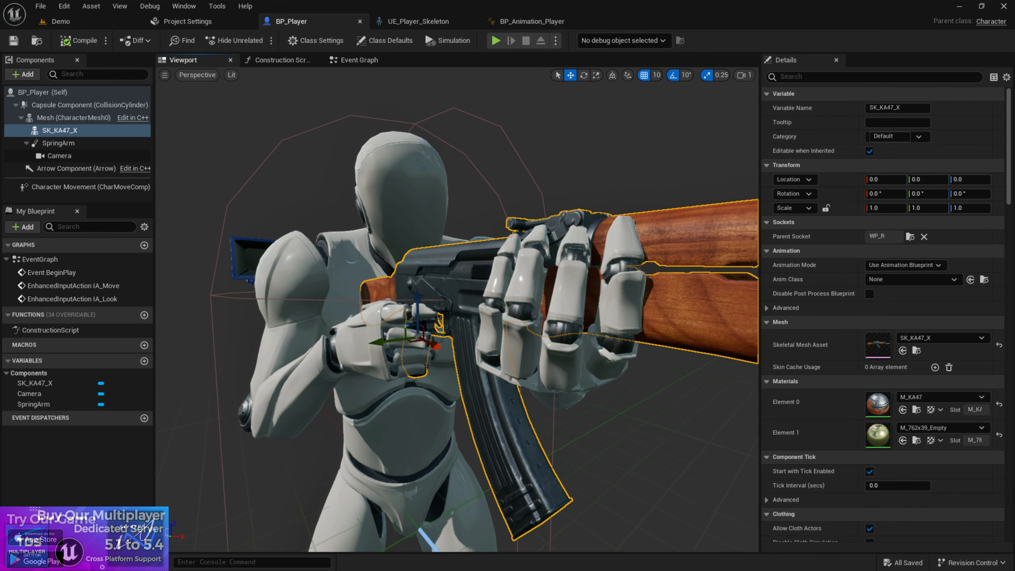
pyautogui.moveTo(540, 257); pyautogui.dragTo(549, 258, button='right')
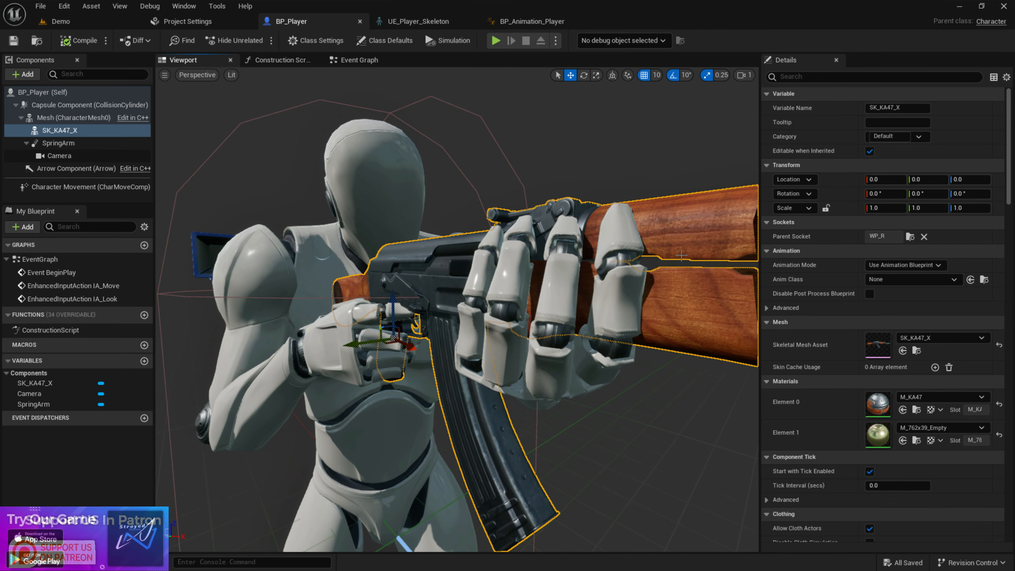
pyautogui.scroll(-5, 529, 200)
pyautogui.moveTo(529, 199); pyautogui.dragTo(588, 216, button='right')
pyautogui.scroll(5, 529, 200)
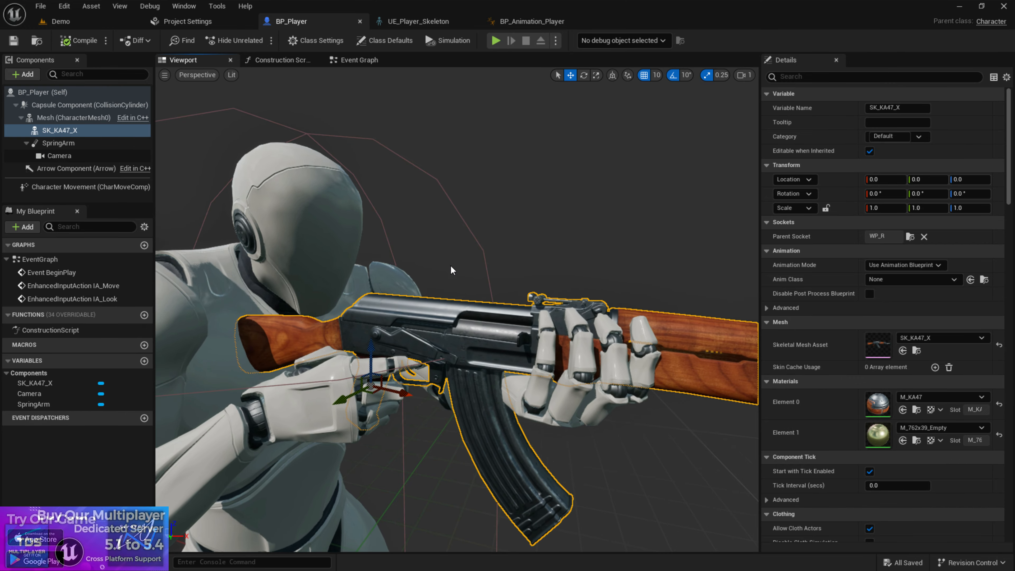
pyautogui.moveTo(452, 271); pyautogui.dragTo(573, 296, button='right')
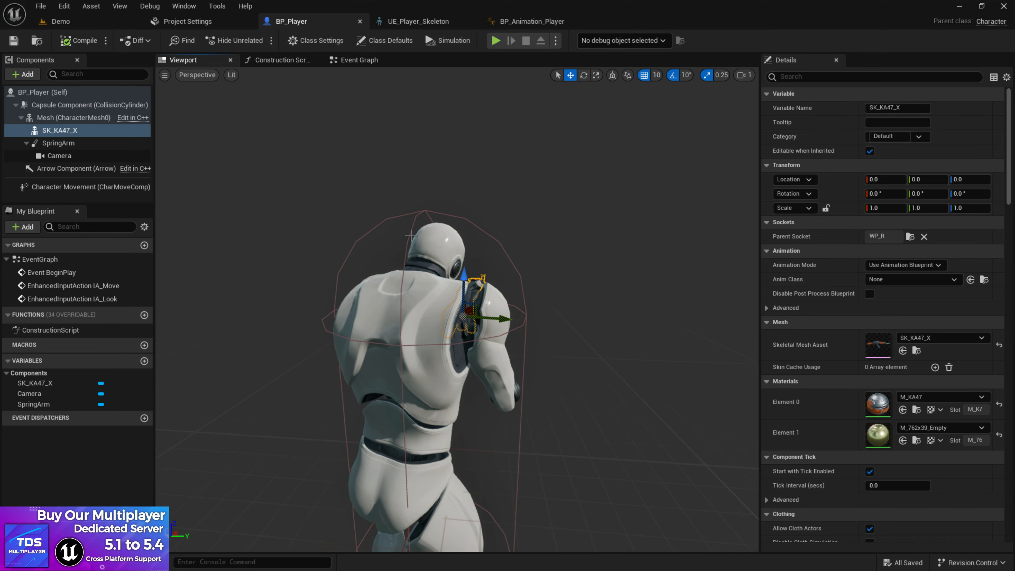
# Examine the rifle pose from the side, front and close up, checking the muzzle end and both hands on the weapon
pyautogui.moveTo(452, 229)
pyautogui.mouseDown(button='right')
pyautogui.moveTo(416, 232)
pyautogui.moveTo(452, 226)
pyautogui.moveTo(440, 228)
pyautogui.mouseUp(button='right')
pyautogui.moveTo(487, 254)
pyautogui.mouseDown(button='right')
pyautogui.moveTo(497, 256)
pyautogui.moveTo(487, 255)
pyautogui.mouseUp(button='right')
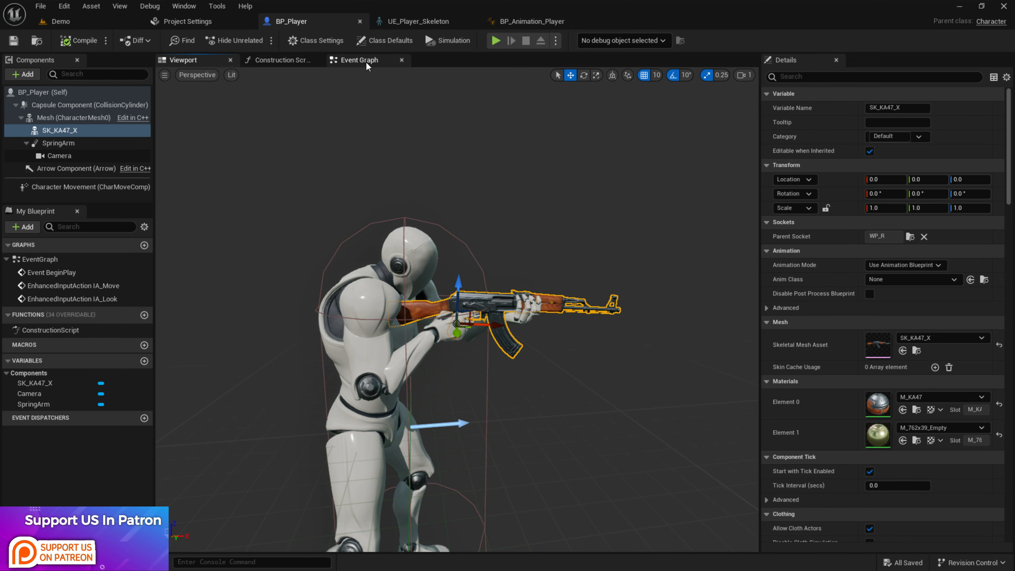
pyautogui.moveTo(264, 109)
pyautogui.mouseDown(button='right')
pyautogui.moveTo(234, 110)
pyautogui.moveTo(254, 110)
pyautogui.mouseUp(button='right')
pyautogui.press('s')
pyautogui.press('w')
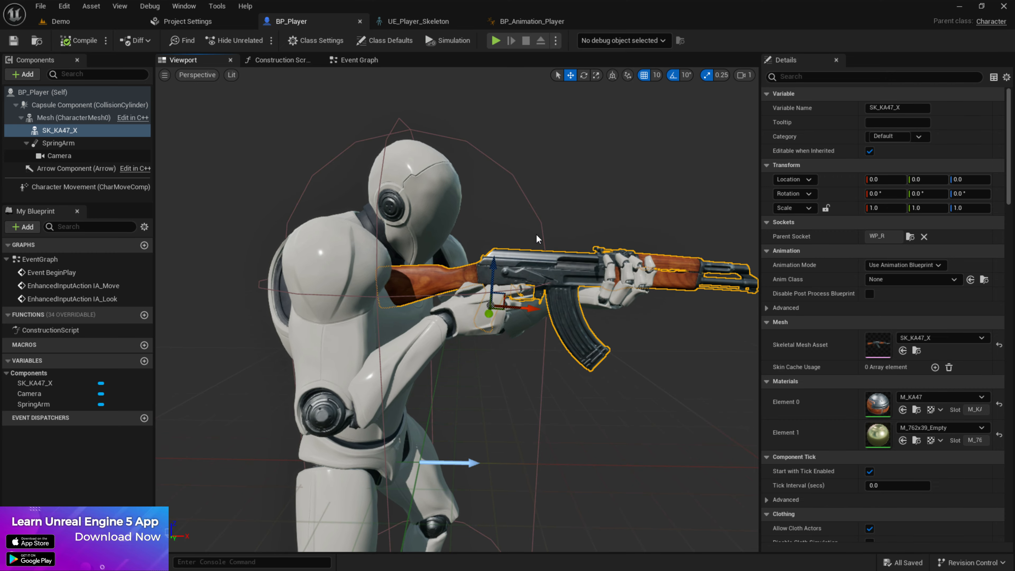
pyautogui.moveTo(720, 246); pyautogui.dragTo(756, 247, button='right')
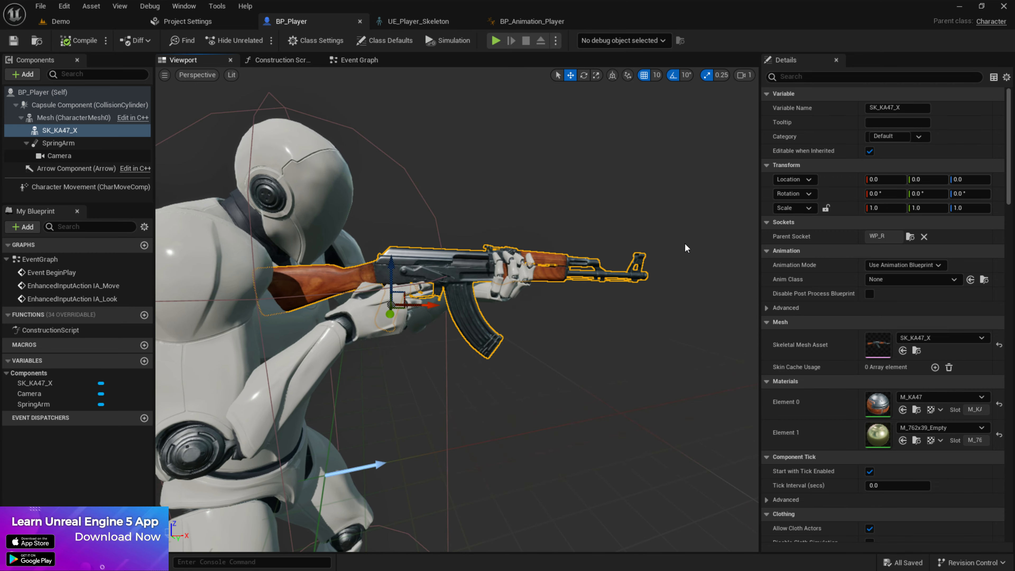
pyautogui.moveTo(686, 248); pyautogui.dragTo(560, 266, button='right')
pyautogui.moveTo(551, 213); pyautogui.dragTo(550, 213, button='right')
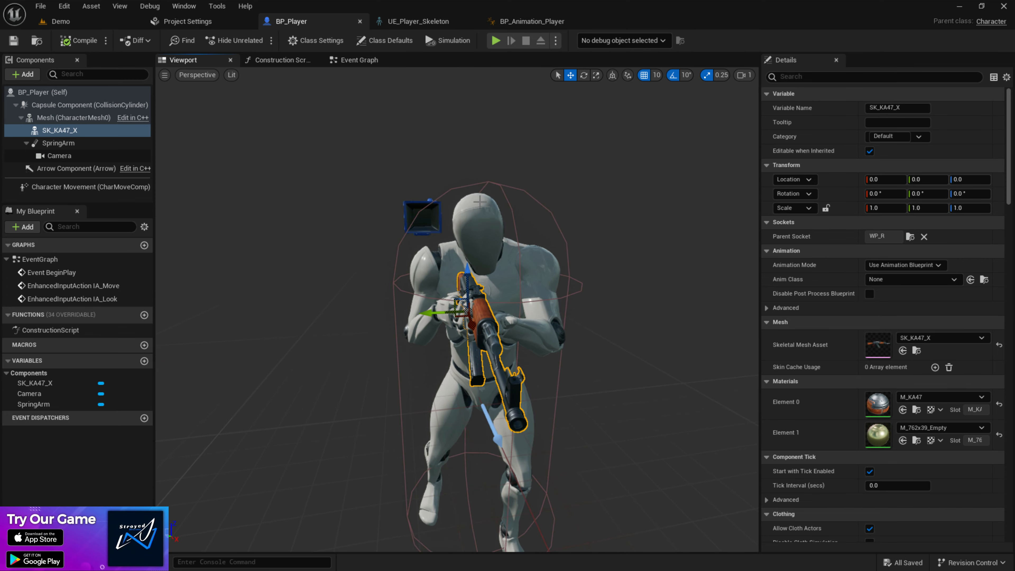
pyautogui.moveTo(520, 282); pyautogui.dragTo(636, 282, button='right')
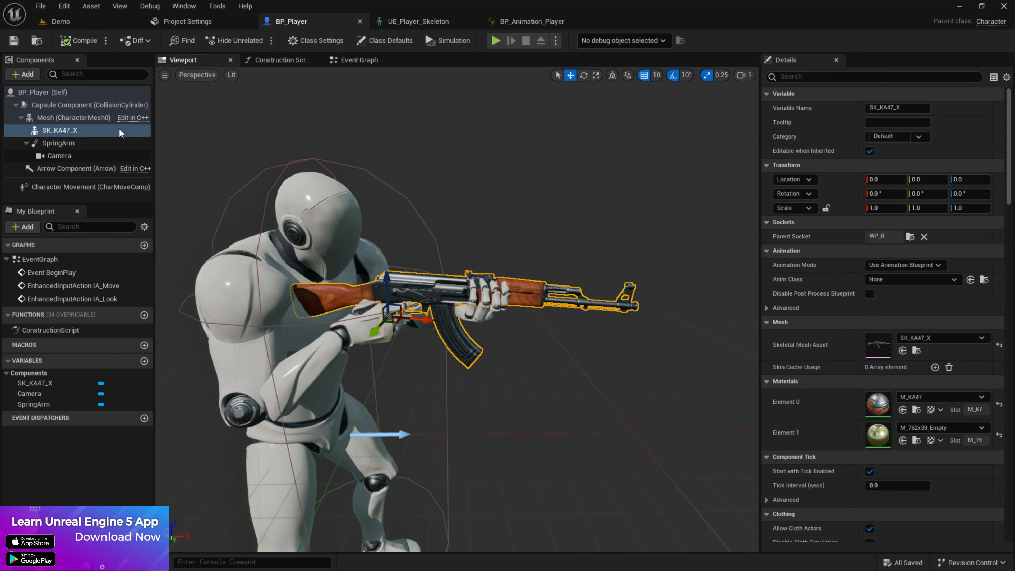
# Add an Arrow component under SK_KA47_X and attach it to the rifle's Muzzle socket
pyautogui.click(25, 74)
pyautogui.write('ARR')
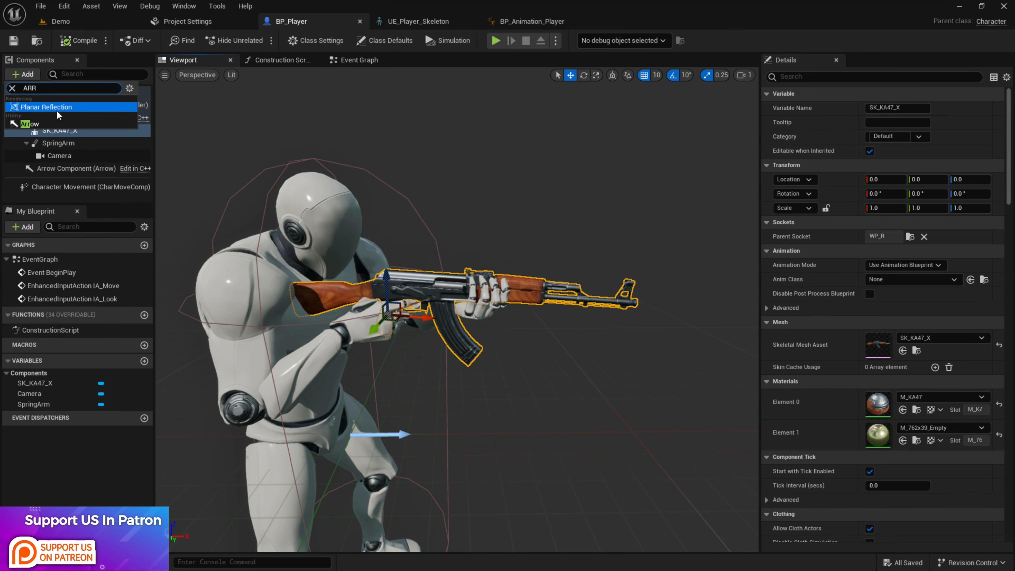
pyautogui.click(51, 123)
pyautogui.press('Return')
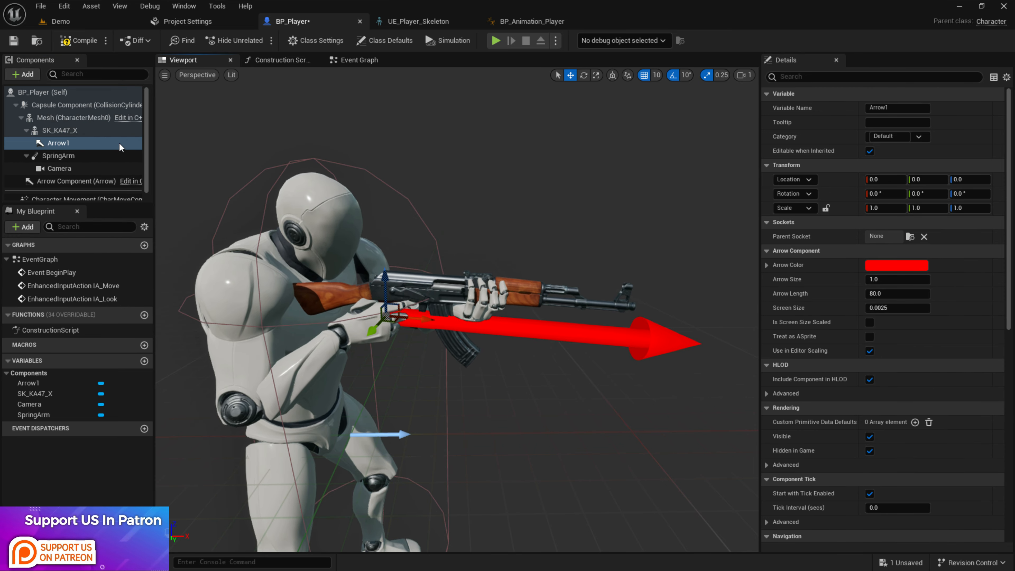
pyautogui.click(910, 236)
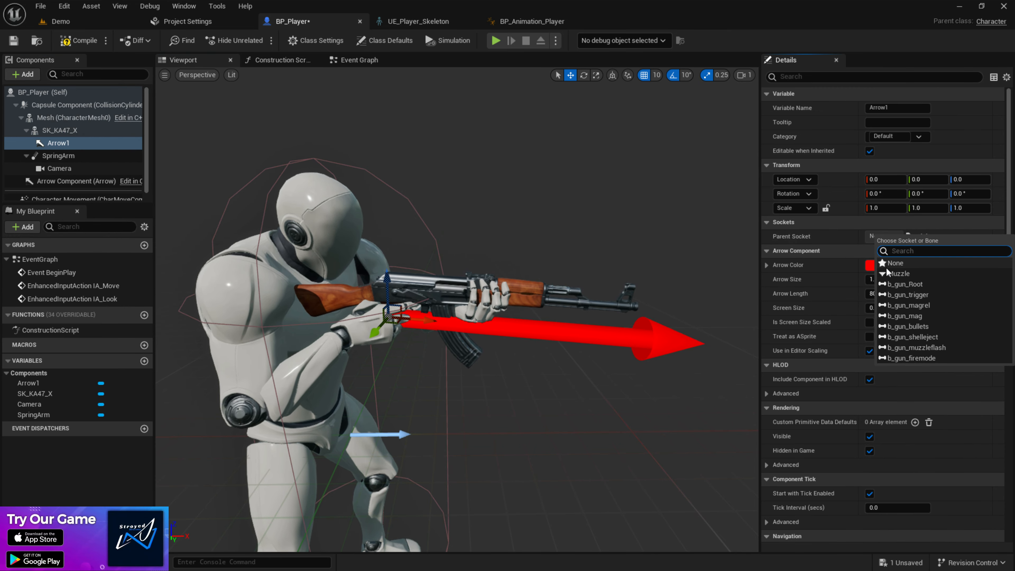
pyautogui.click(898, 267)
pyautogui.press('f')
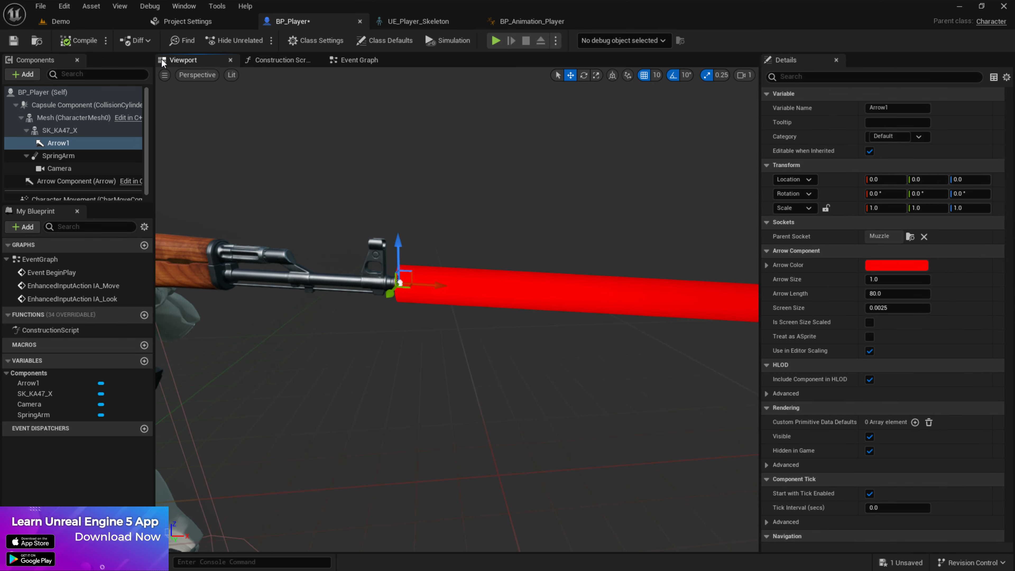
# With realtime preview and grid snapping off, move Arrow1 forward to about 1.27 in X, restore both settings and save the blueprint
pyautogui.click(164, 75)
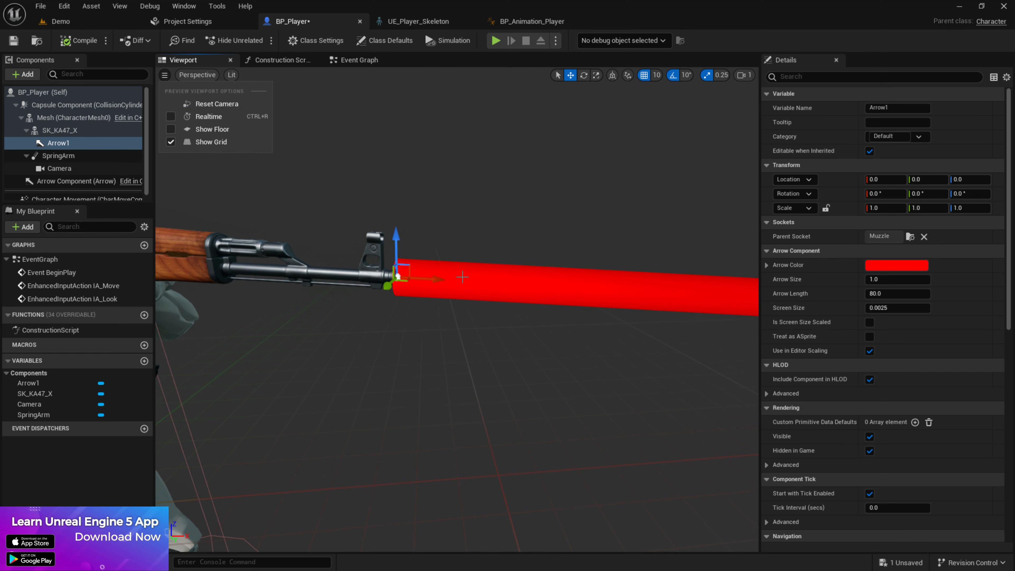
pyautogui.moveTo(433, 282); pyautogui.dragTo(433, 283)
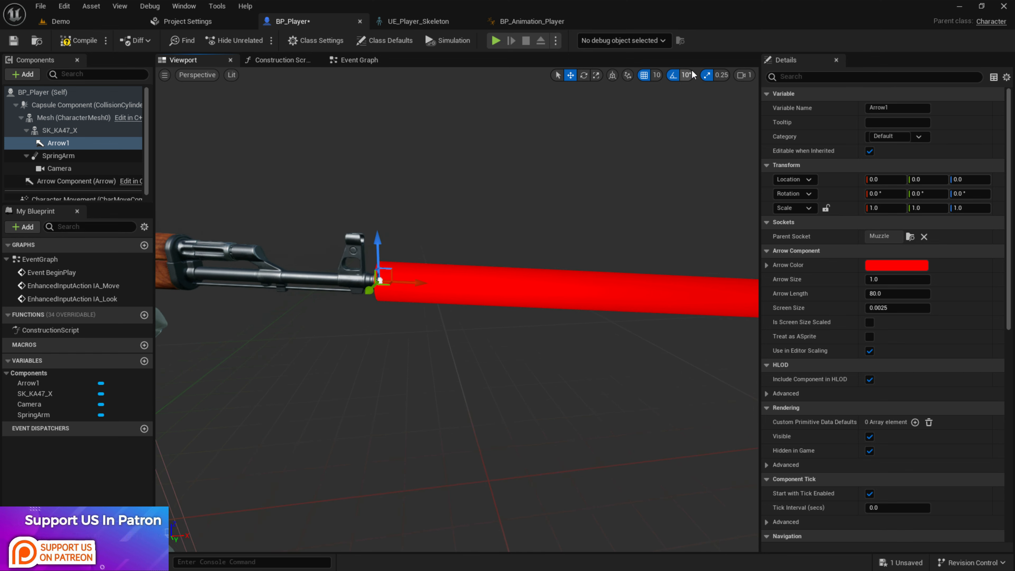
pyautogui.click(647, 75)
pyautogui.moveTo(425, 284); pyautogui.dragTo(424, 284)
pyautogui.click(645, 75)
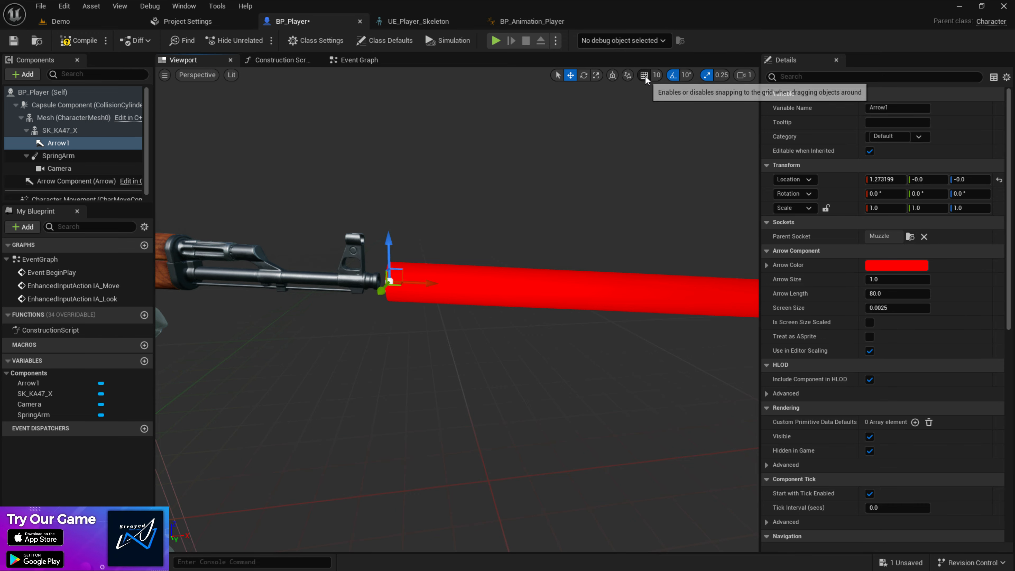
pyautogui.click(164, 75)
pyautogui.click(174, 118)
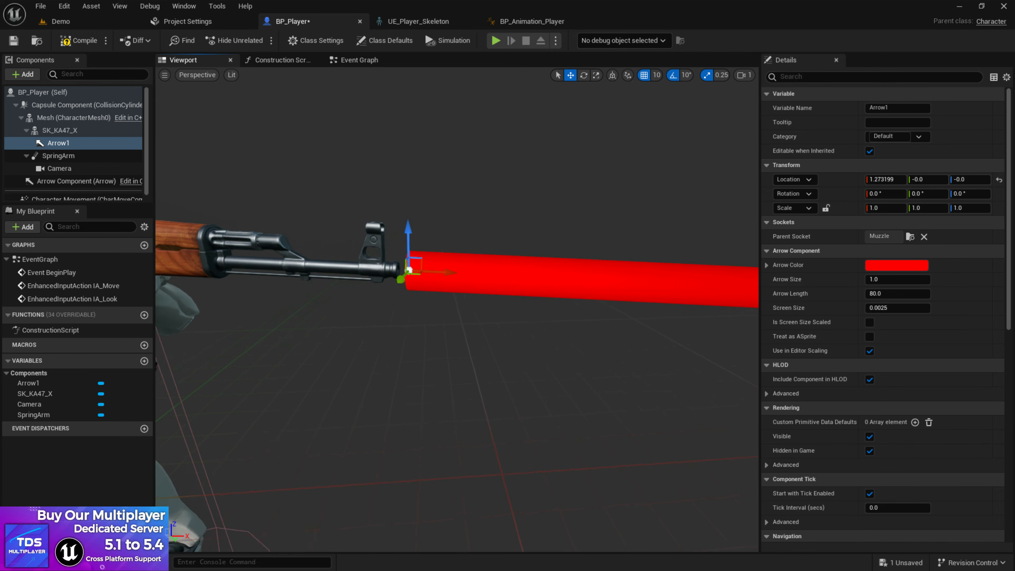
pyautogui.hotkey('ctrl', 's')
# Add a Left Mouse Button event in the empty area of BP_Player's Event Graph below the Look section
pyautogui.click(372, 65)
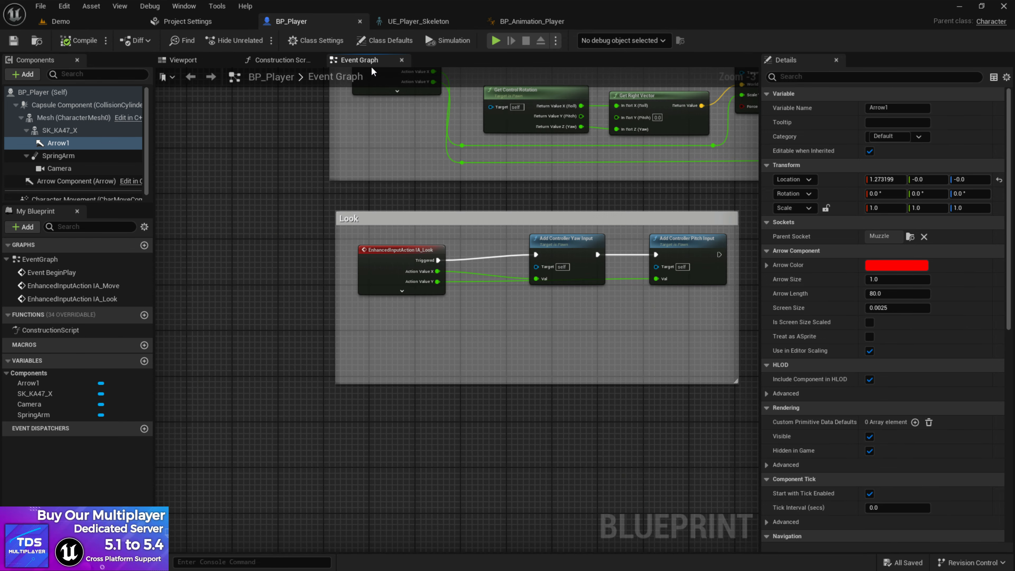
pyautogui.scroll(-4, 450, 244)
pyautogui.moveTo(443, 302); pyautogui.dragTo(435, 267, button='right')
pyautogui.scroll(2, 421, 283)
pyautogui.scroll(6, 421, 287)
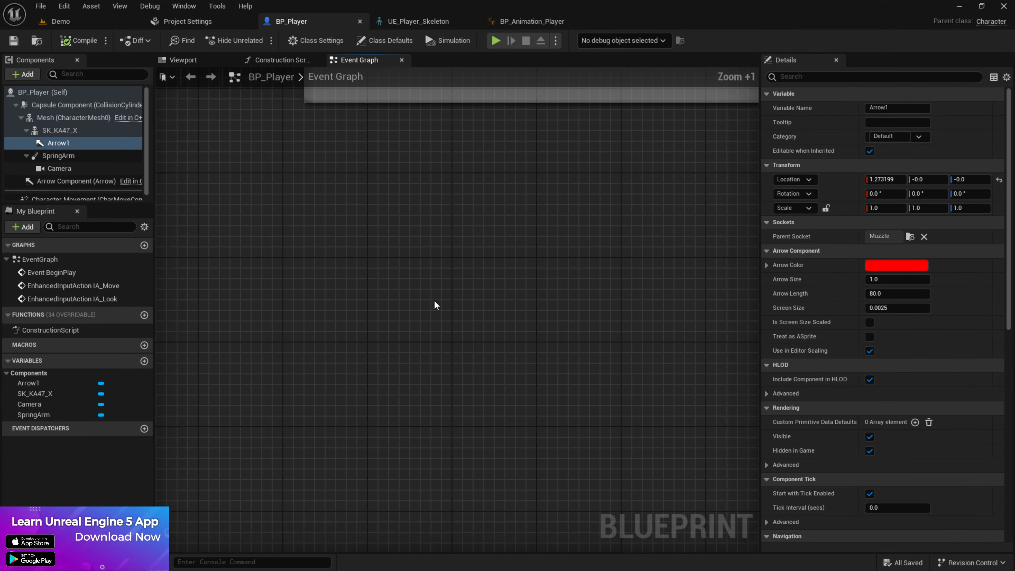
pyautogui.rightClick(384, 279)
pyautogui.write('LEFT')
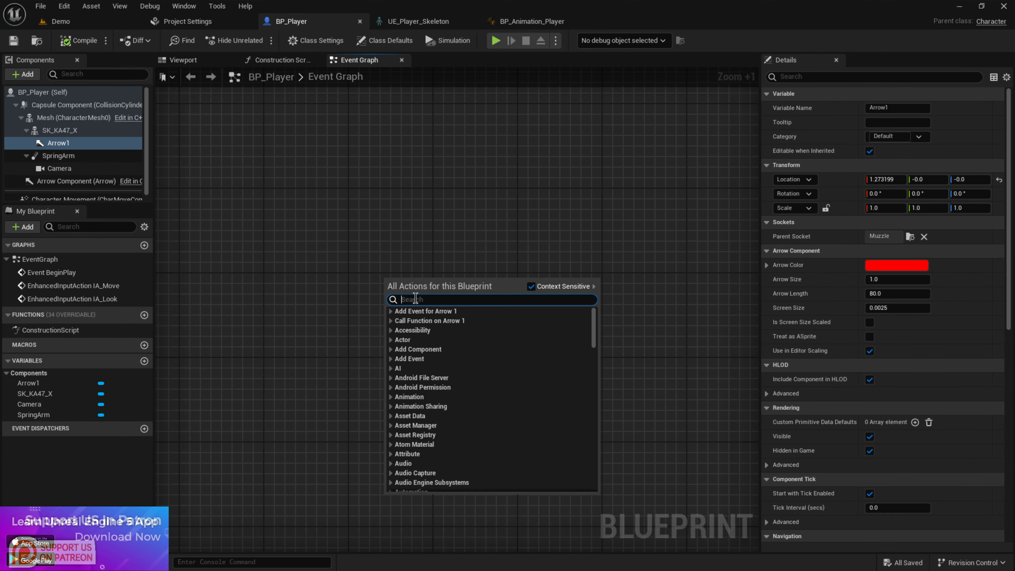
pyautogui.write('  MOSUE')
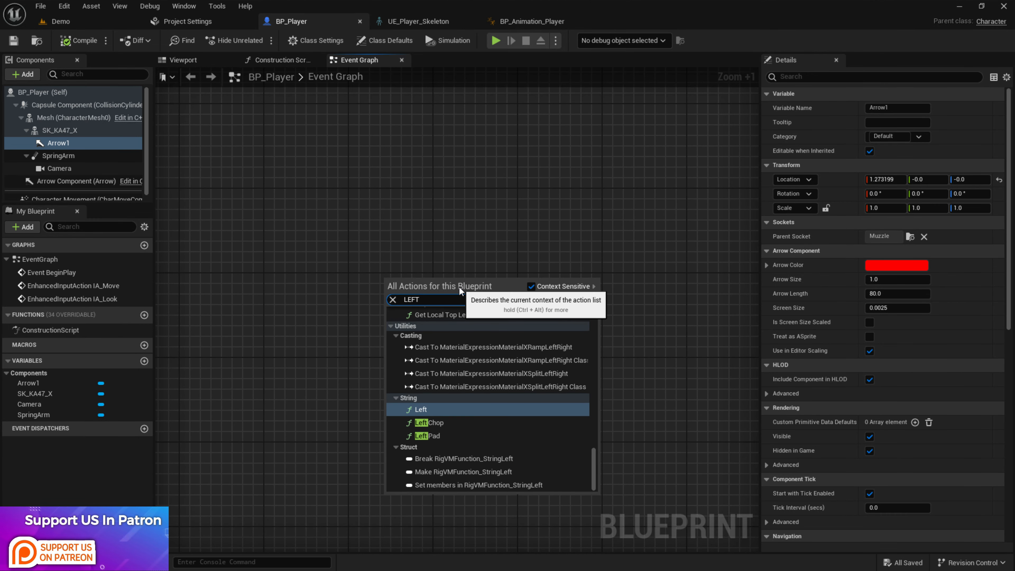
pyautogui.press('BackSpace')
pyautogui.press('BackSpace')
pyautogui.press('BackSpace')
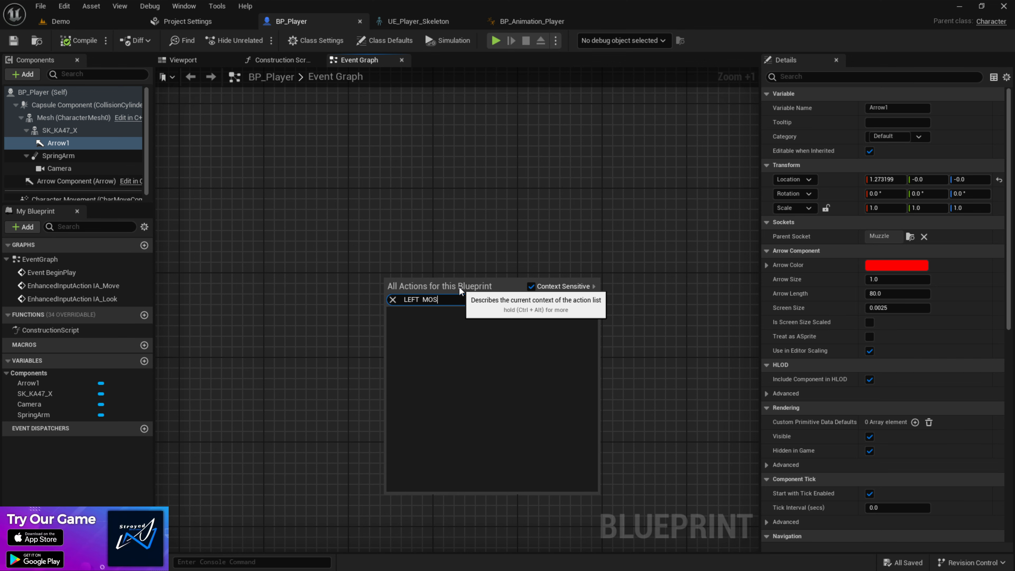
pyautogui.press('Return')
pyautogui.moveTo(526, 281); pyautogui.dragTo(400, 264, button='right')
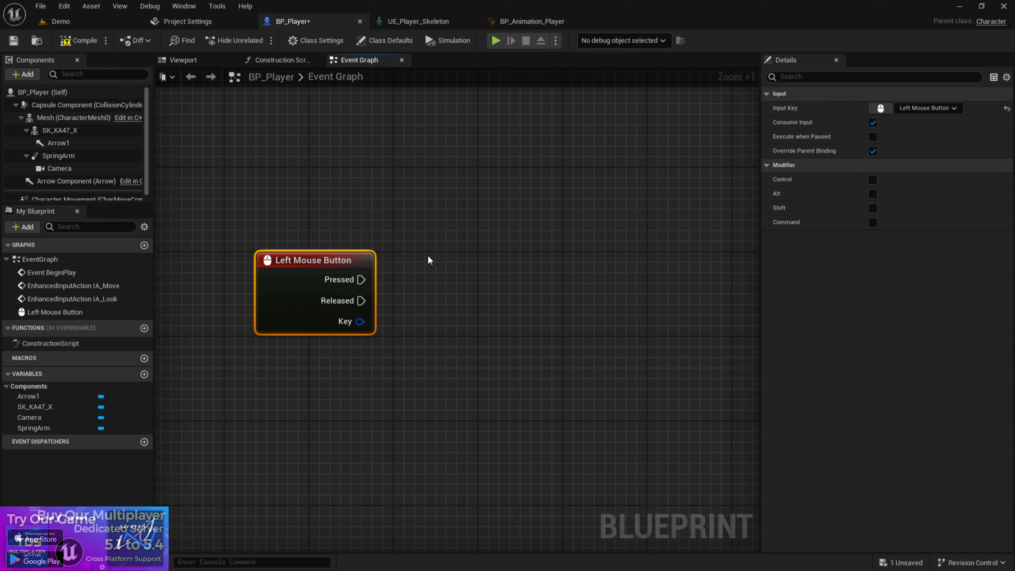
# Add a Line Trace By Channel node wired to the Left Mouse Button event's Pressed output and align it level with the event
pyautogui.moveTo(417, 282); pyautogui.dragTo(520, 277)
pyautogui.write('L')
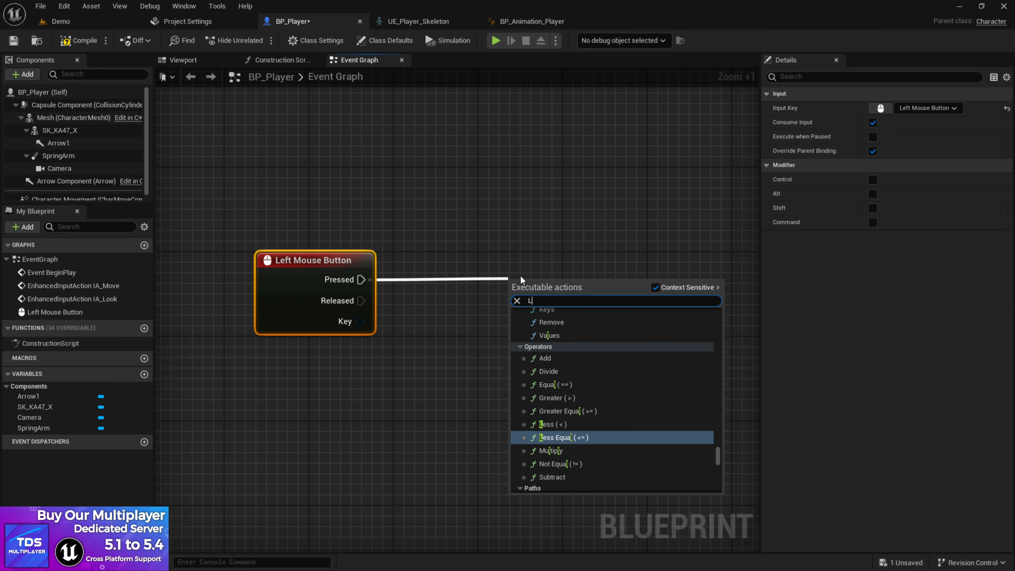
pyautogui.write('INE TRAC')
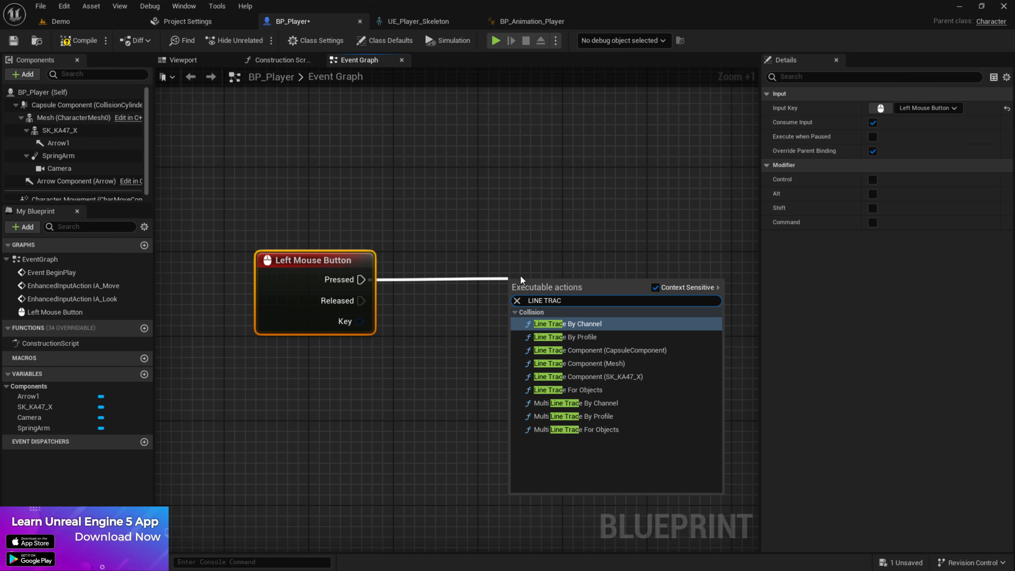
pyautogui.press('Return')
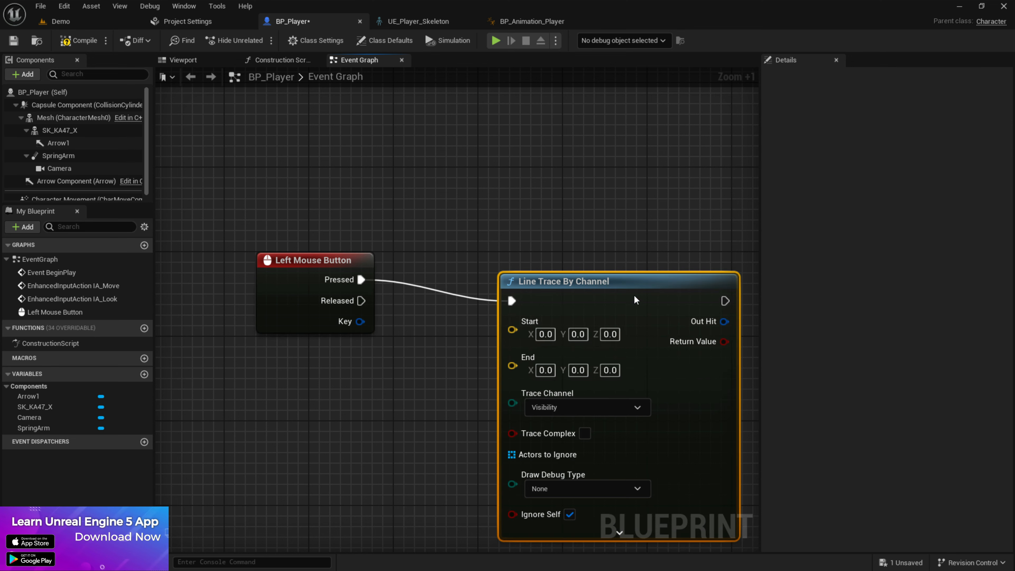
pyautogui.moveTo(634, 295); pyautogui.dragTo(722, 274)
pyautogui.moveTo(544, 260); pyautogui.dragTo(456, 256, button='right')
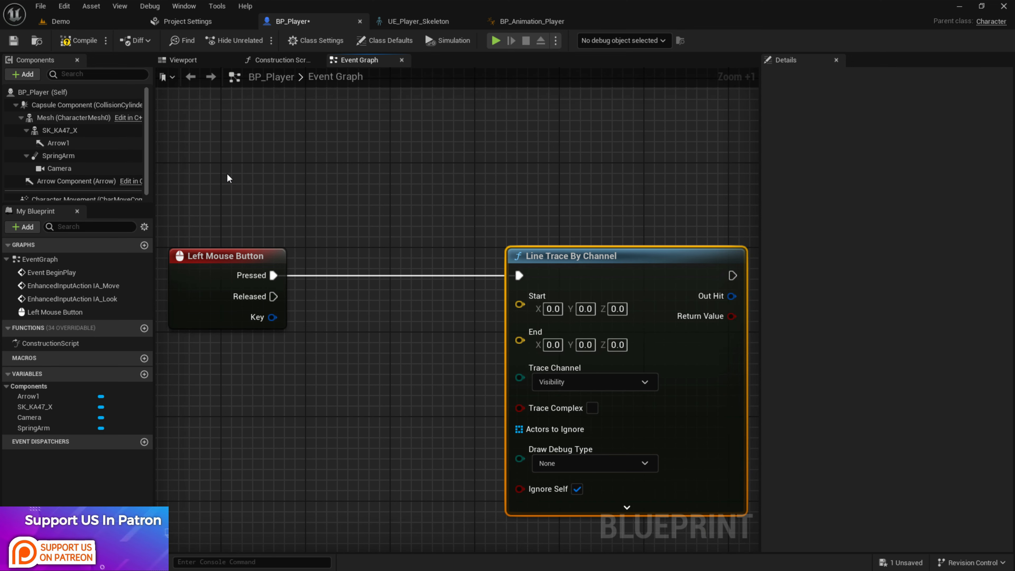
# Place an Arrow1 reference above the mouse event and add a Get World Location node from it
pyautogui.moveTo(58, 145); pyautogui.dragTo(308, 132)
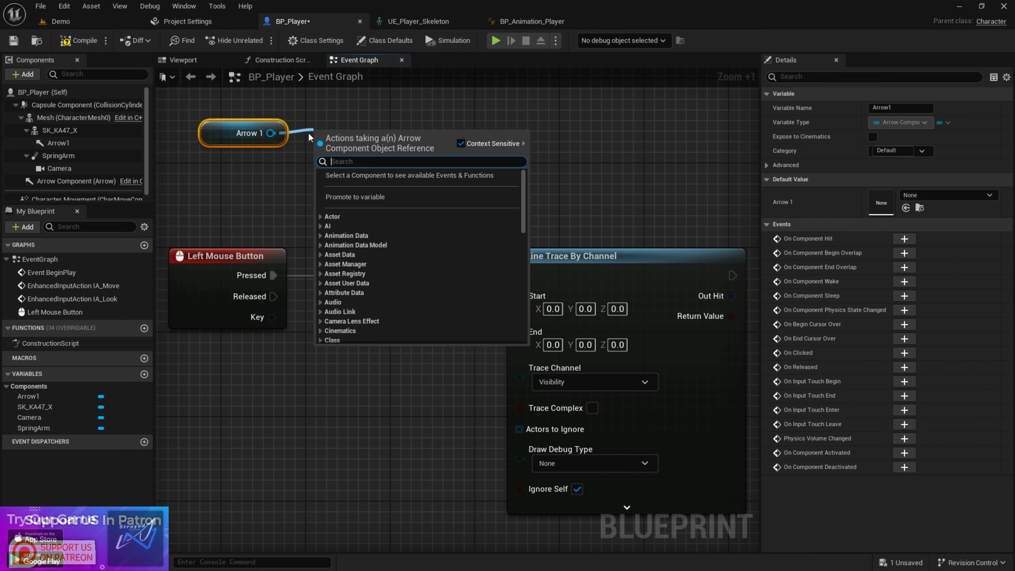
pyautogui.write('FGET')
pyautogui.press('BackSpace')
pyautogui.press('BackSpace')
pyautogui.press('BackSpace')
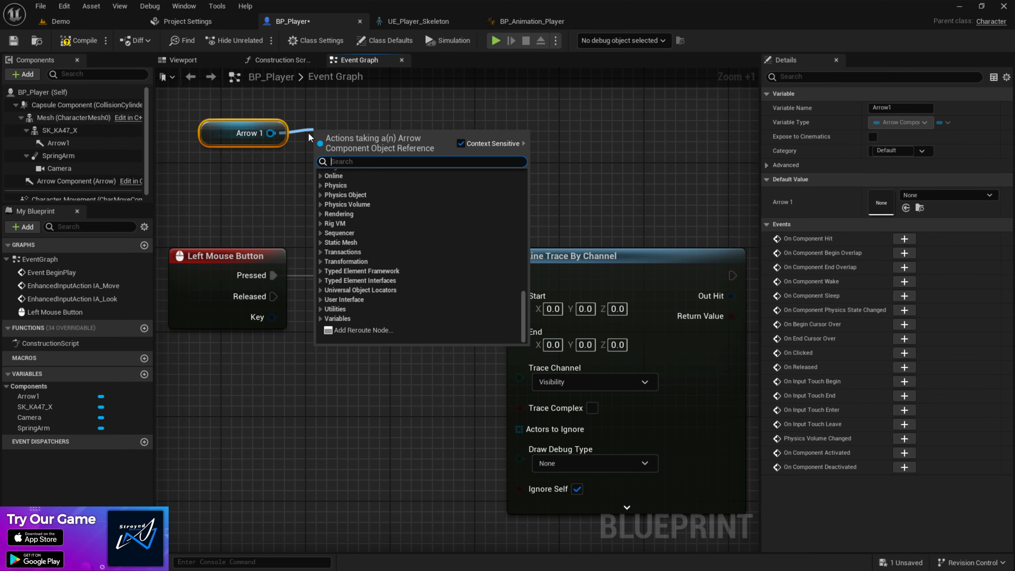
pyautogui.write('GET WORL')
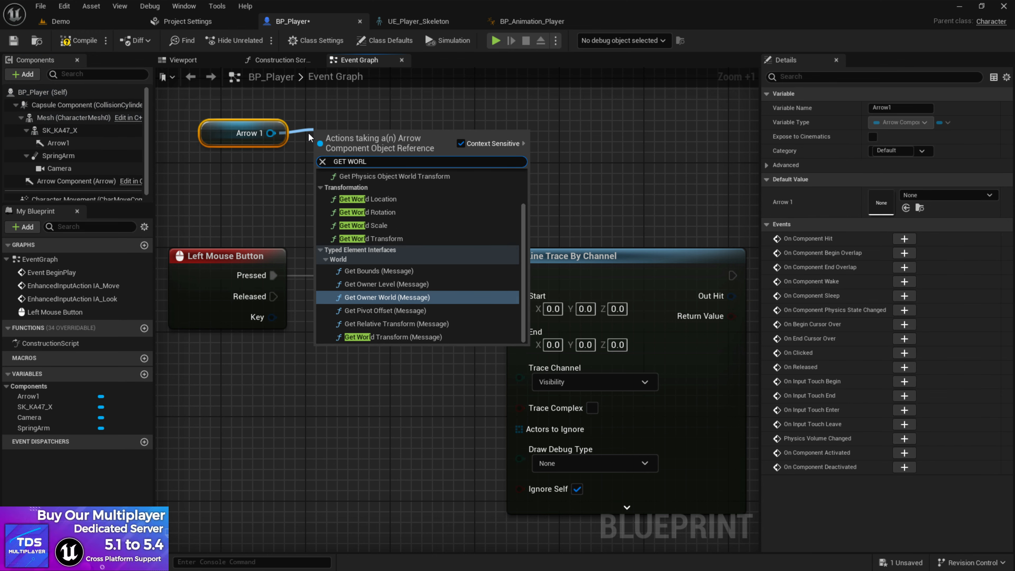
pyautogui.click(398, 198)
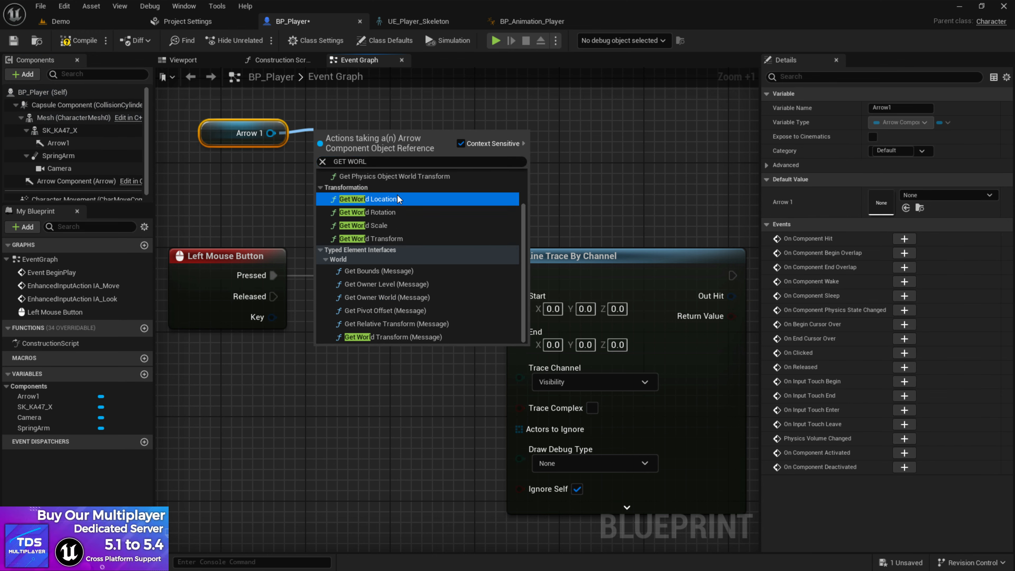